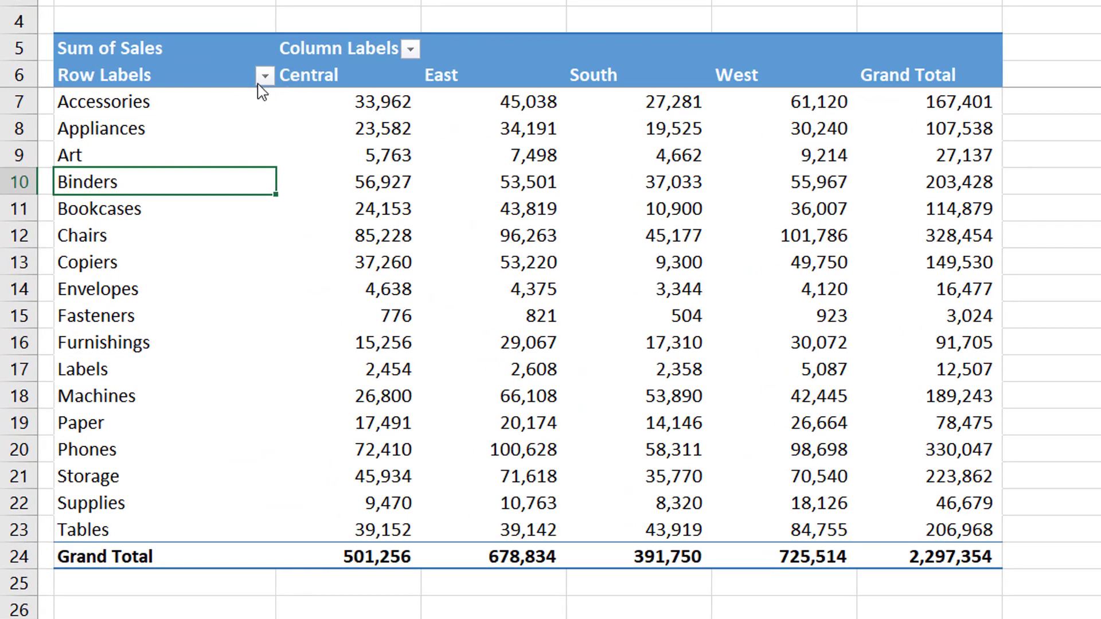
Sort the sub-category row labels Z to A, then back to A to Z.
{"action": "left_click", "coordinate": [265, 76]}
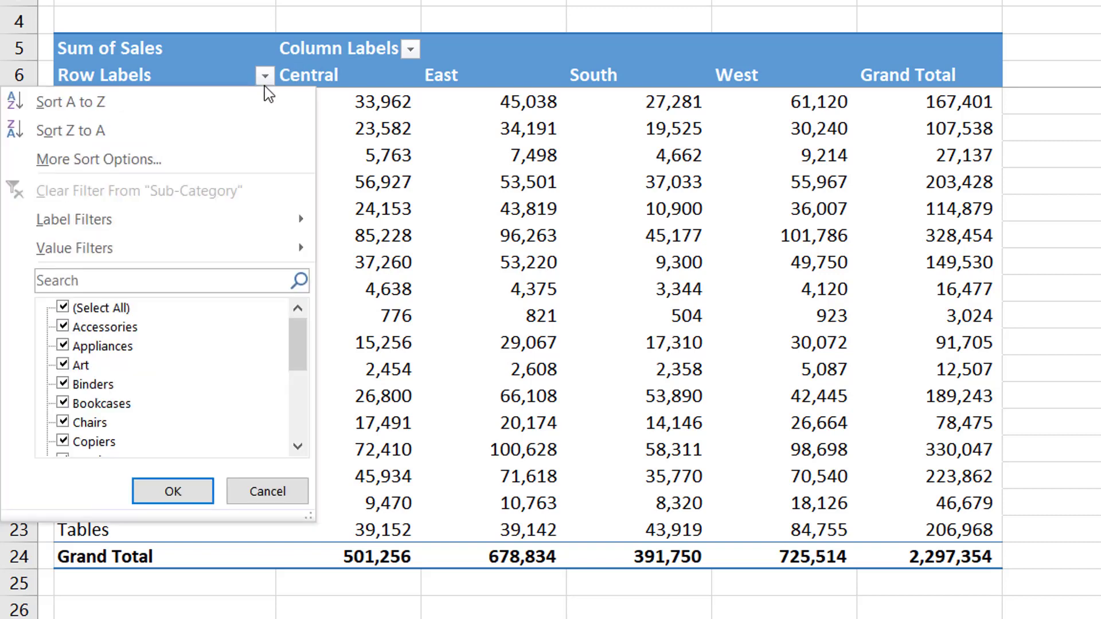
{"action": "left_click", "coordinate": [211, 140]}
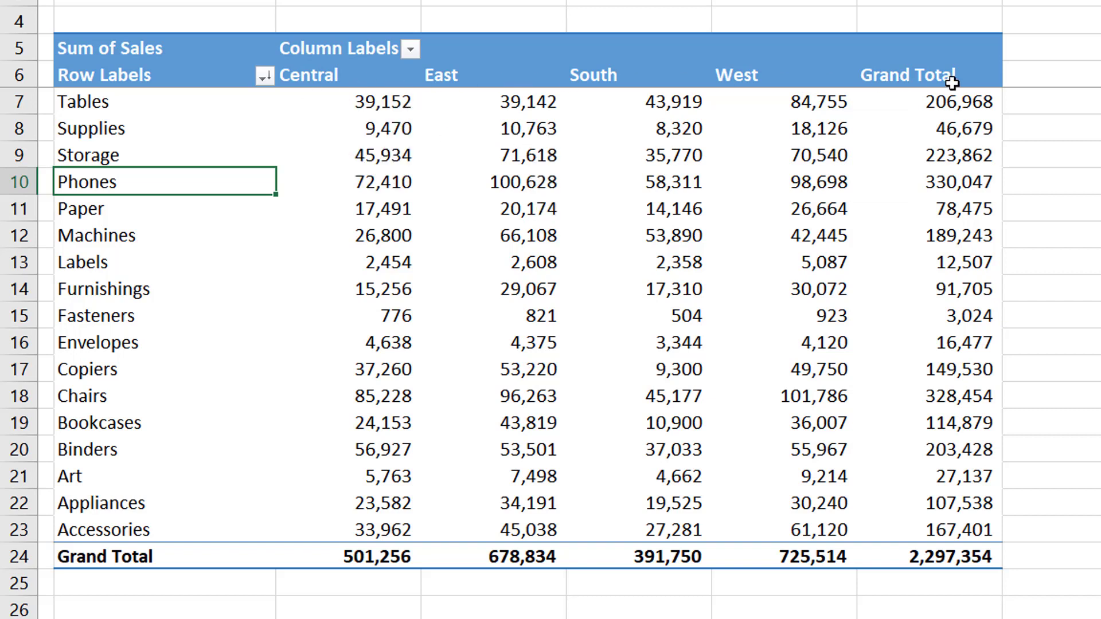
{"action": "left_click", "coordinate": [268, 79]}
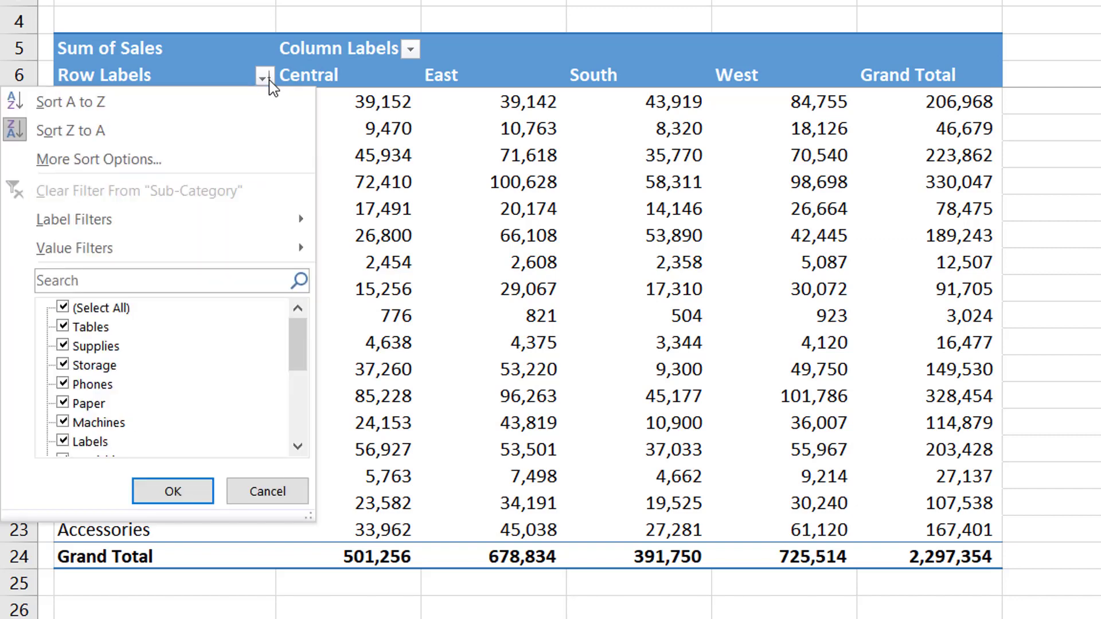
{"action": "left_click", "coordinate": [200, 106]}
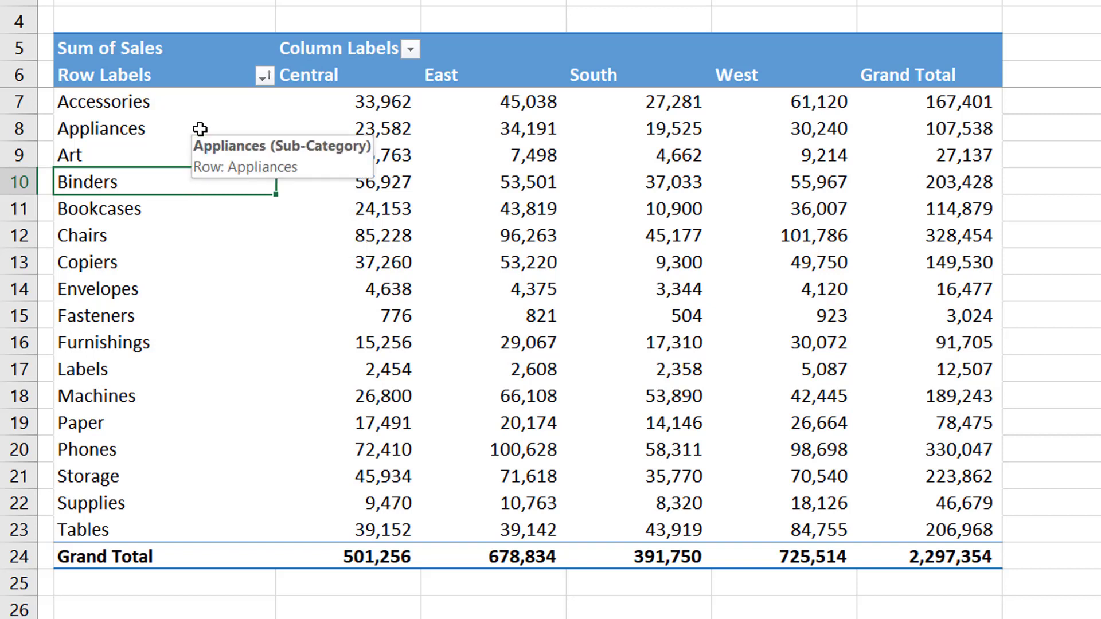
Move Accessories below Fasteners, Bookcases below Paper, and Storage up after Appliances.
{"action": "key", "text": "Up"}
{"action": "key", "text": "Up"}
{"action": "key", "text": "Up"}
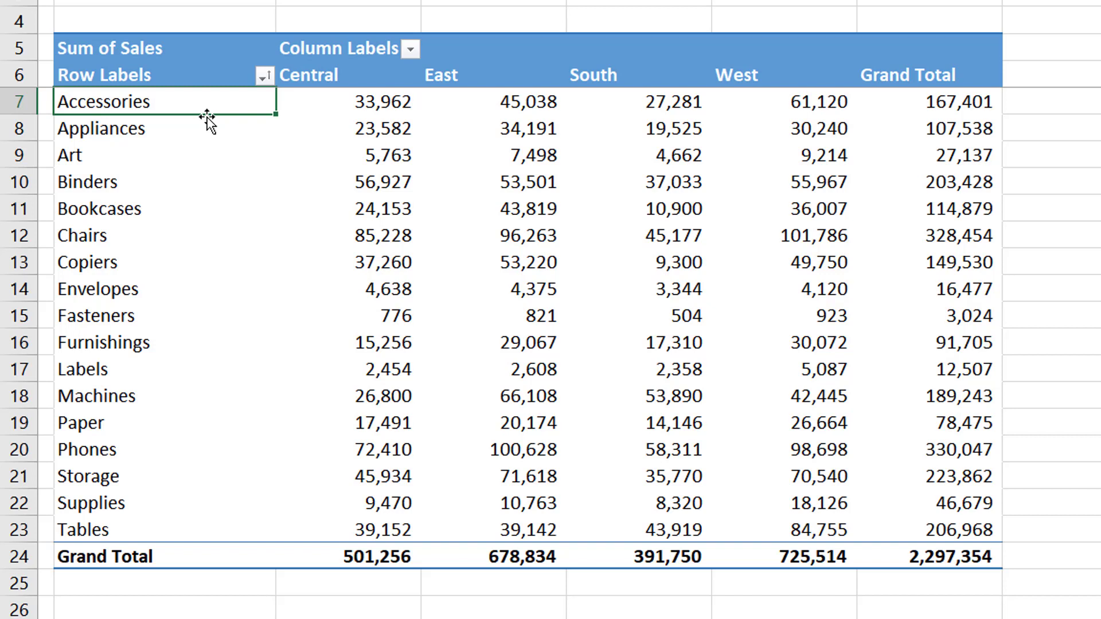
{"action": "left_click_drag", "start_coordinate": [207, 119], "coordinate": [208, 324]}
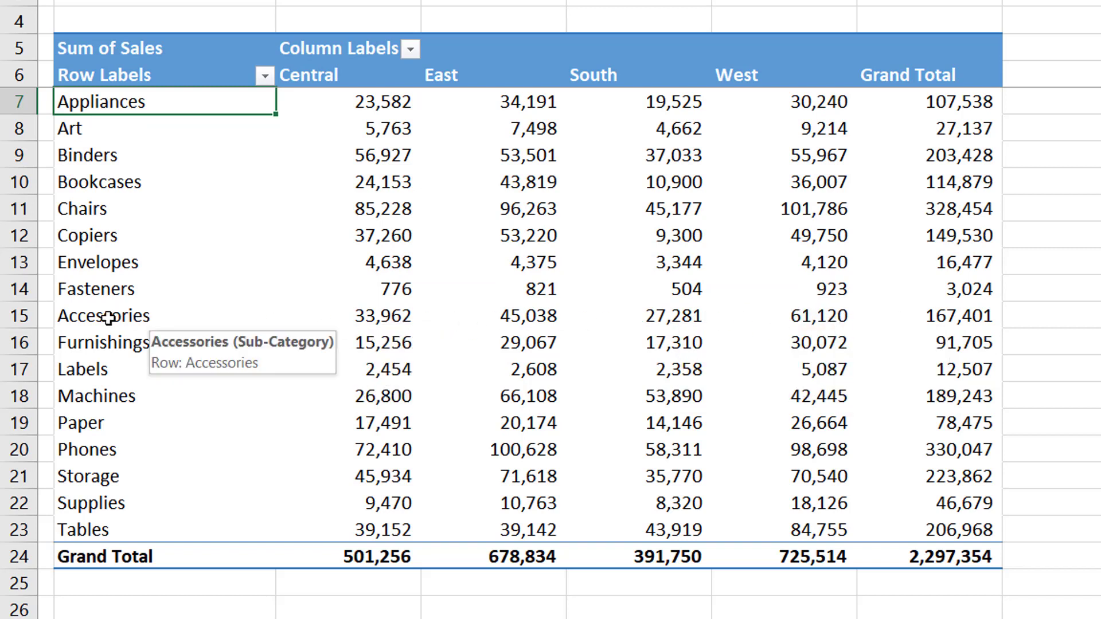
{"action": "left_click", "coordinate": [135, 167]}
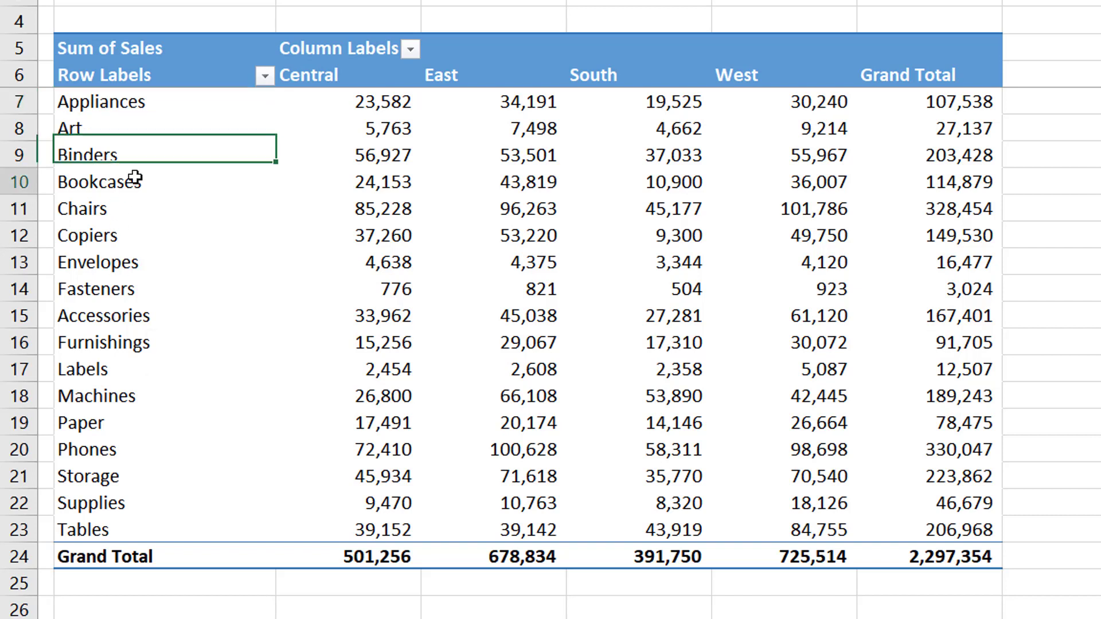
{"action": "left_click", "coordinate": [136, 179]}
{"action": "left_click_drag", "start_coordinate": [191, 197], "coordinate": [236, 439]}
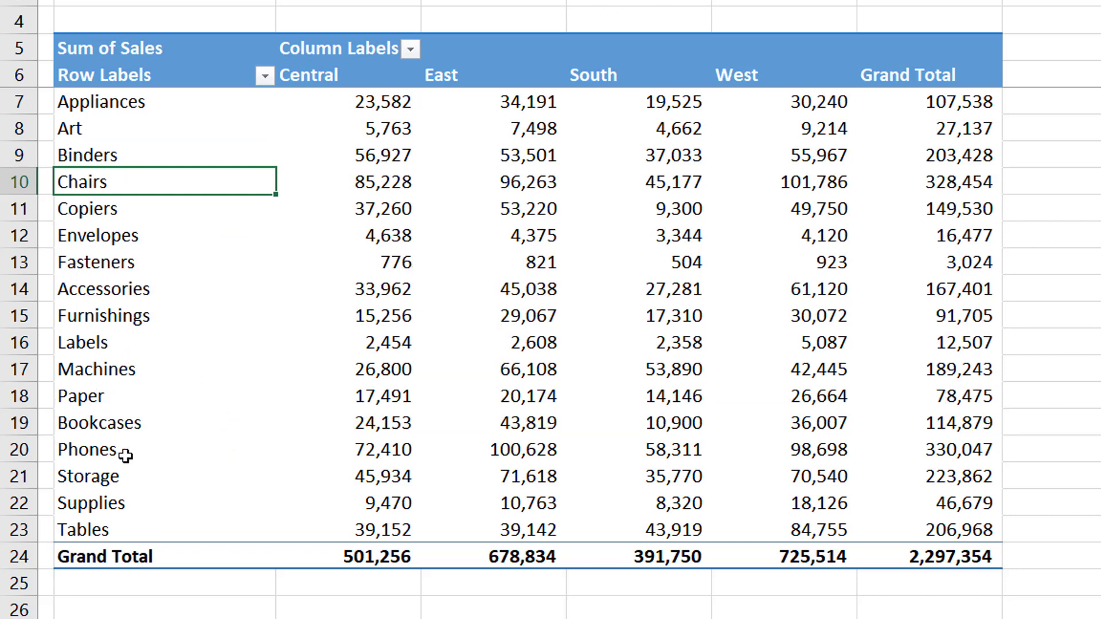
{"action": "left_click", "coordinate": [127, 477]}
{"action": "left_click_drag", "start_coordinate": [180, 458], "coordinate": [225, 133]}
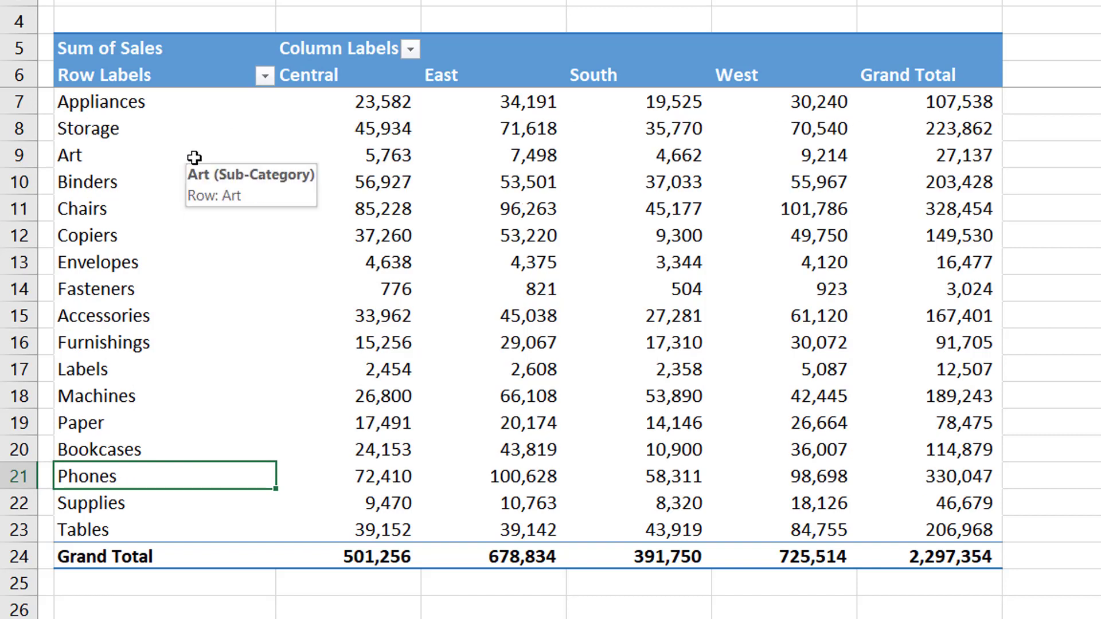
Restore A-to-Z sub-category order and add Category as the outer row field.
{"action": "left_click", "coordinate": [265, 75]}
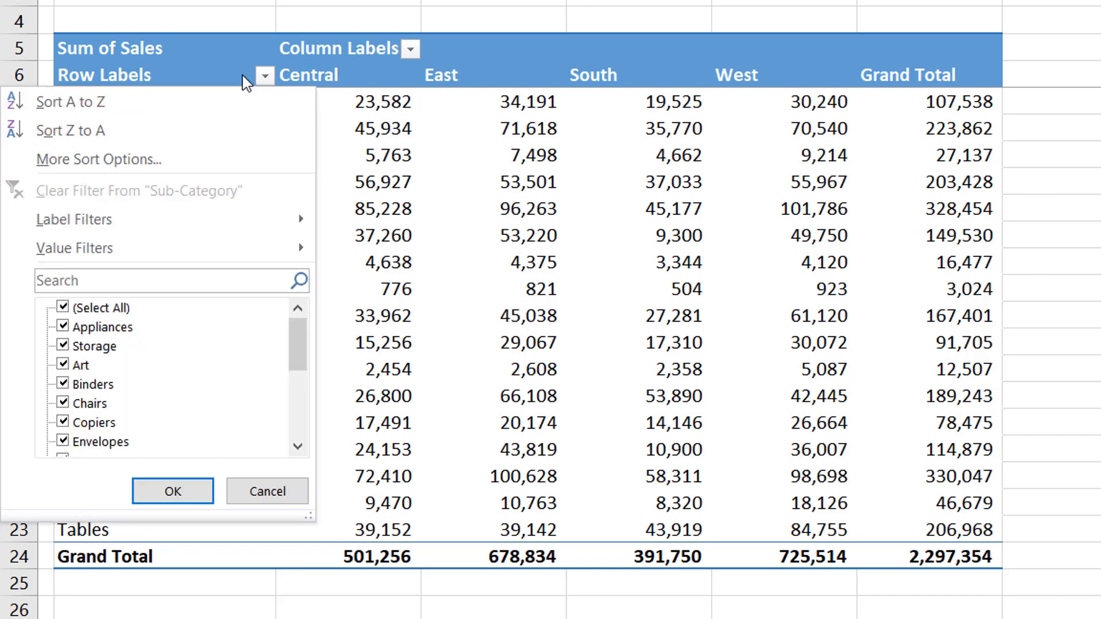
{"action": "left_click", "coordinate": [126, 108]}
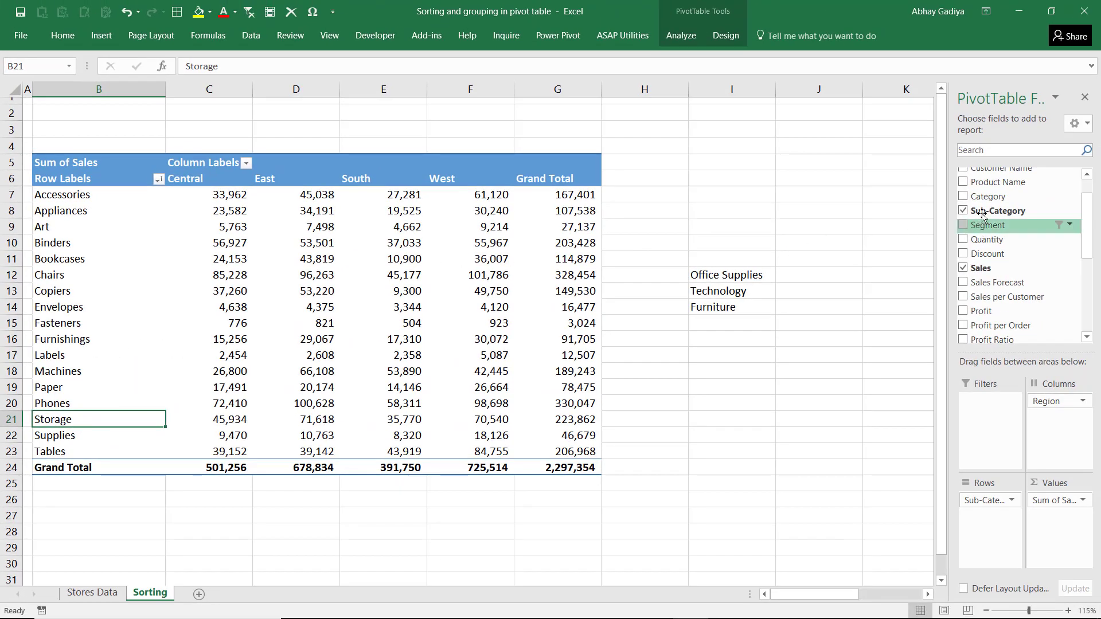
{"action": "mouse_move", "coordinate": [986, 197]}
{"action": "left_mouse_down"}
{"action": "mouse_move", "coordinate": [981, 479]}
{"action": "mouse_move", "coordinate": [1004, 507]}
{"action": "left_mouse_up"}
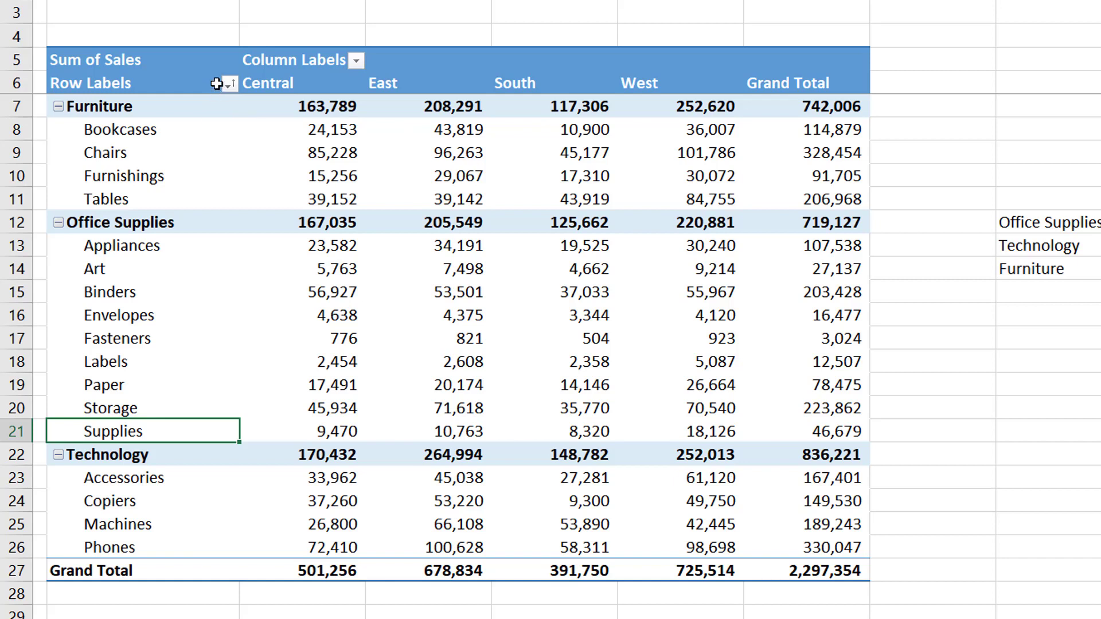
Sort the Category field Z to A: Technology, Office Supplies, Furniture.
{"action": "left_click", "coordinate": [232, 87]}
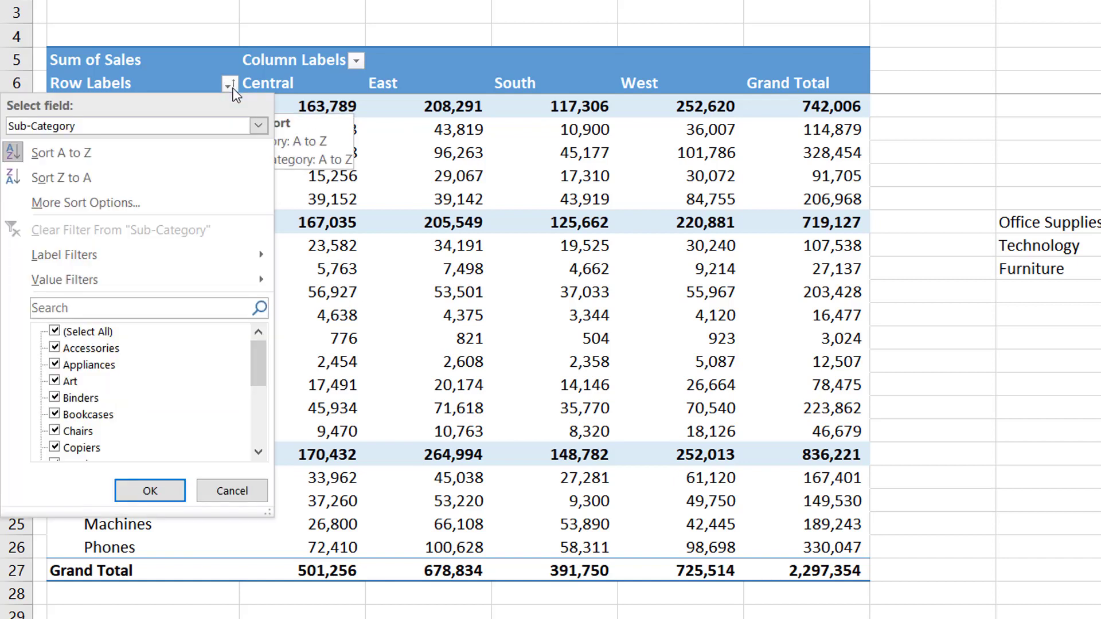
{"action": "left_click", "coordinate": [202, 126]}
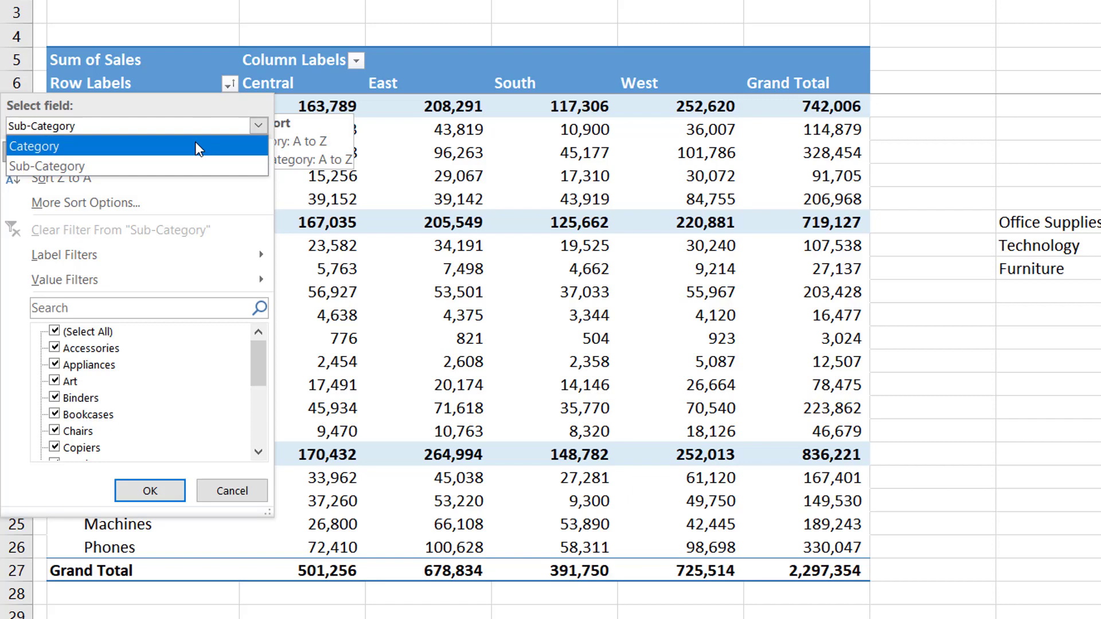
{"action": "left_click", "coordinate": [198, 148]}
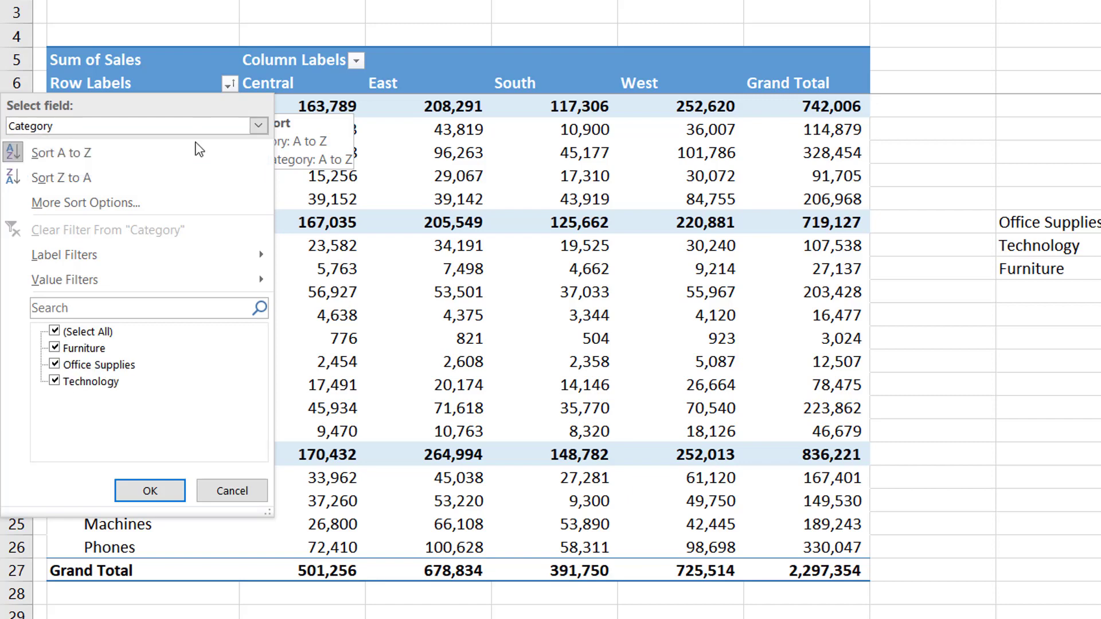
{"action": "left_click", "coordinate": [83, 171]}
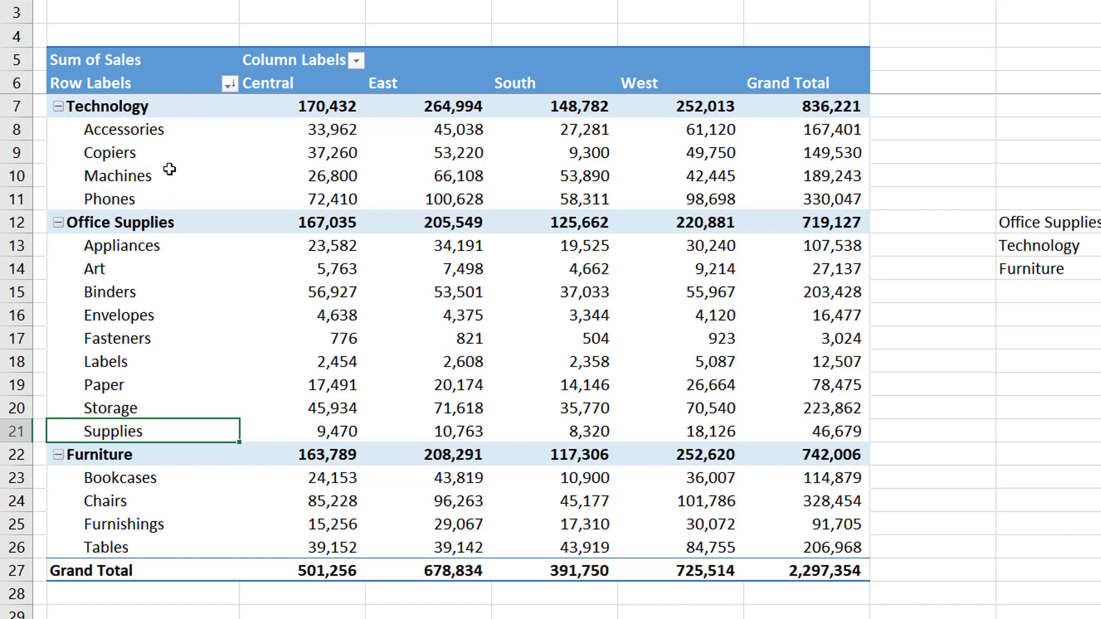
Sort Sub-Category Z to A, back to A to Z, then reopen the Row Labels sort options.
{"action": "left_click", "coordinate": [229, 89]}
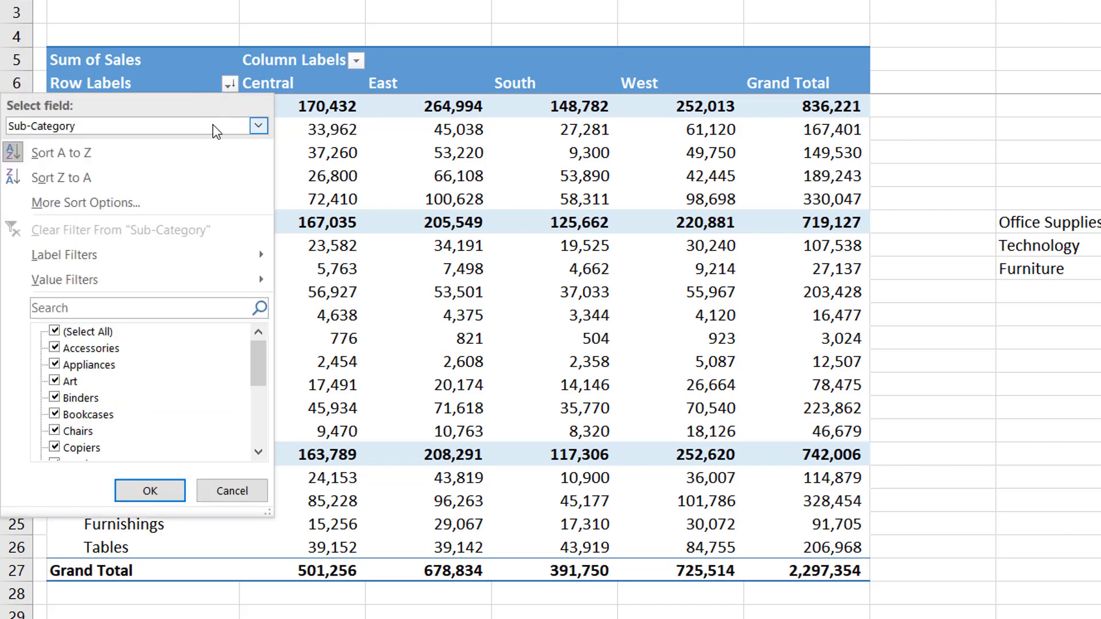
{"action": "left_click", "coordinate": [257, 126]}
{"action": "left_click", "coordinate": [143, 165]}
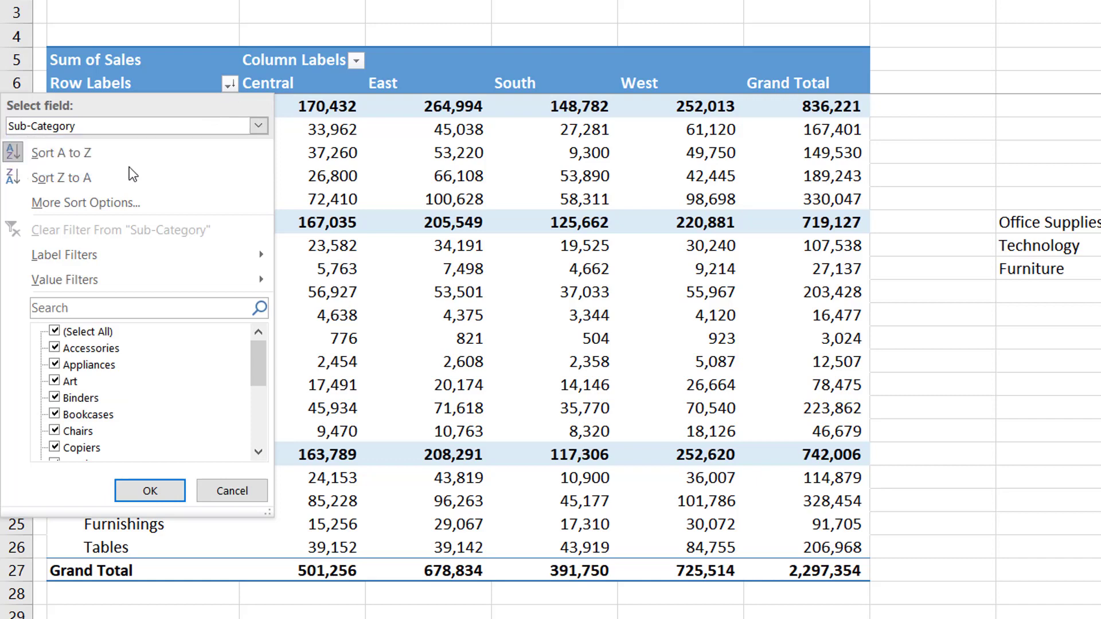
{"action": "left_click", "coordinate": [79, 181]}
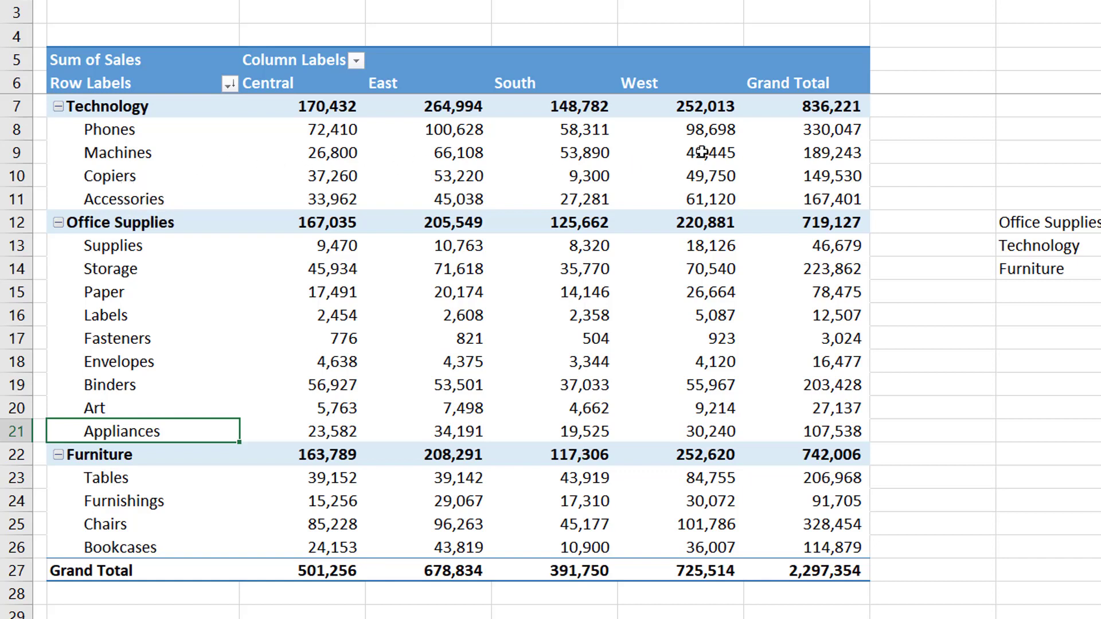
{"action": "left_click", "coordinate": [229, 83]}
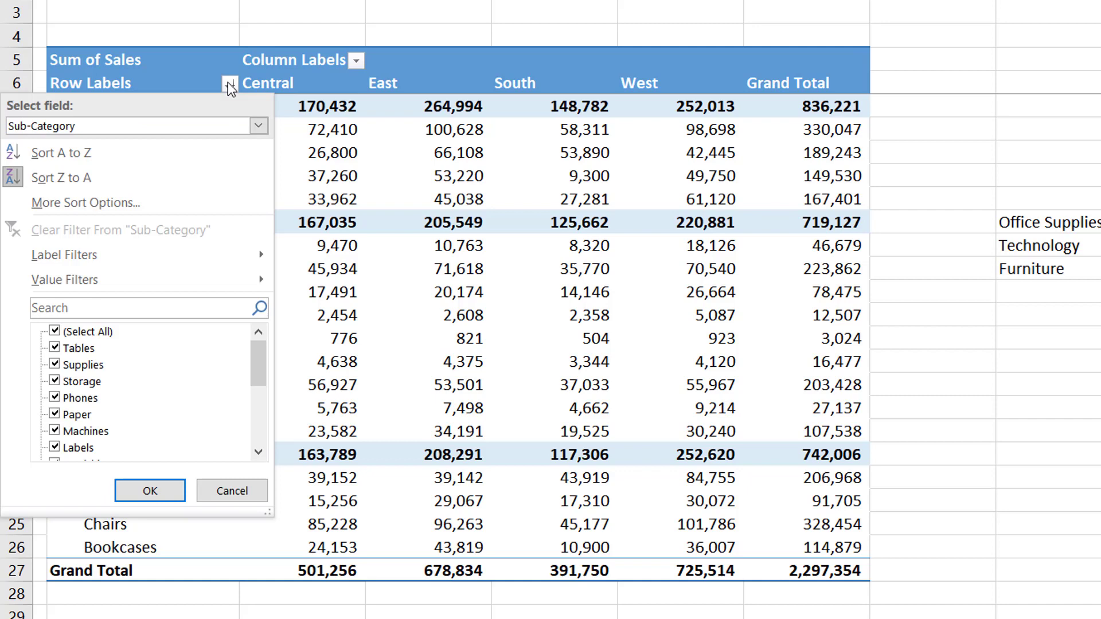
{"action": "left_click", "coordinate": [94, 161]}
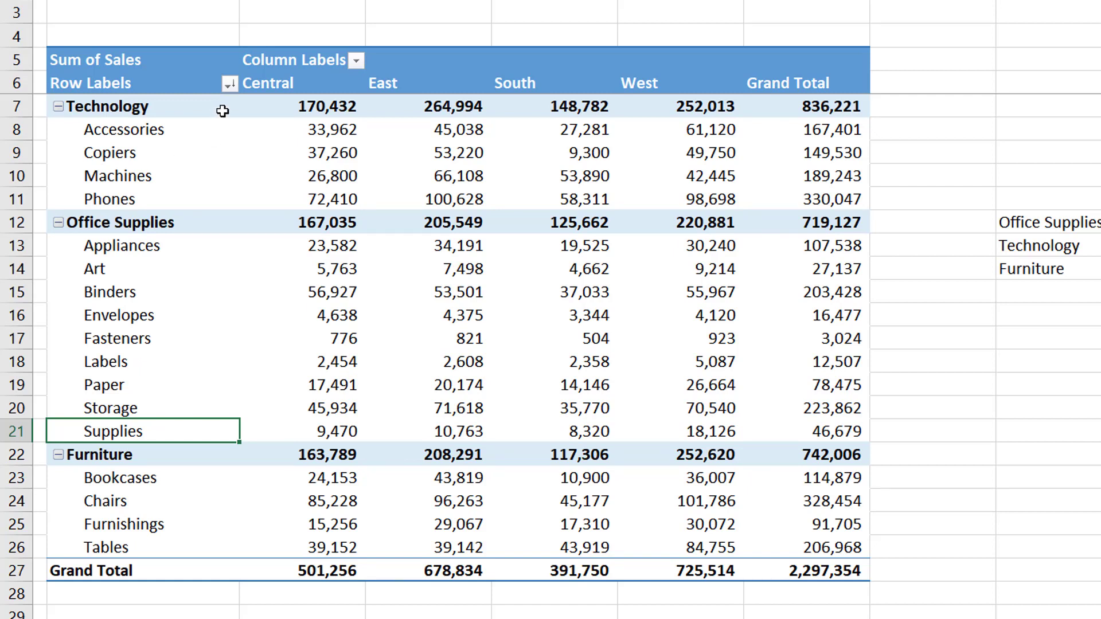
{"action": "left_click", "coordinate": [229, 84]}
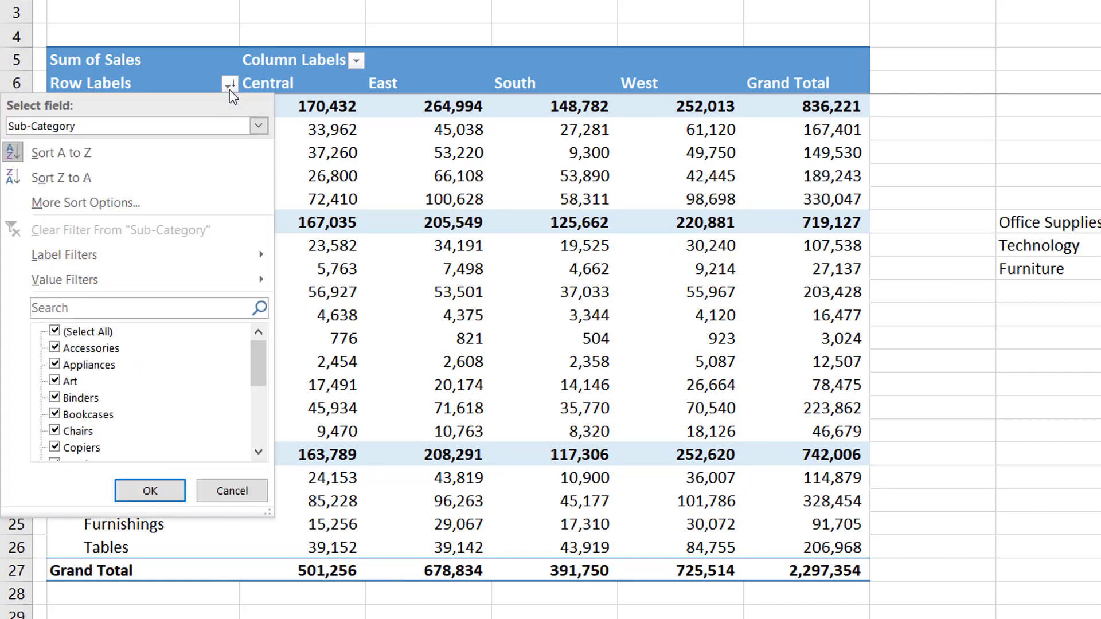
Switch Sub-Category sorting to Manual in the More Sort Options dialog.
{"action": "left_click", "coordinate": [157, 201]}
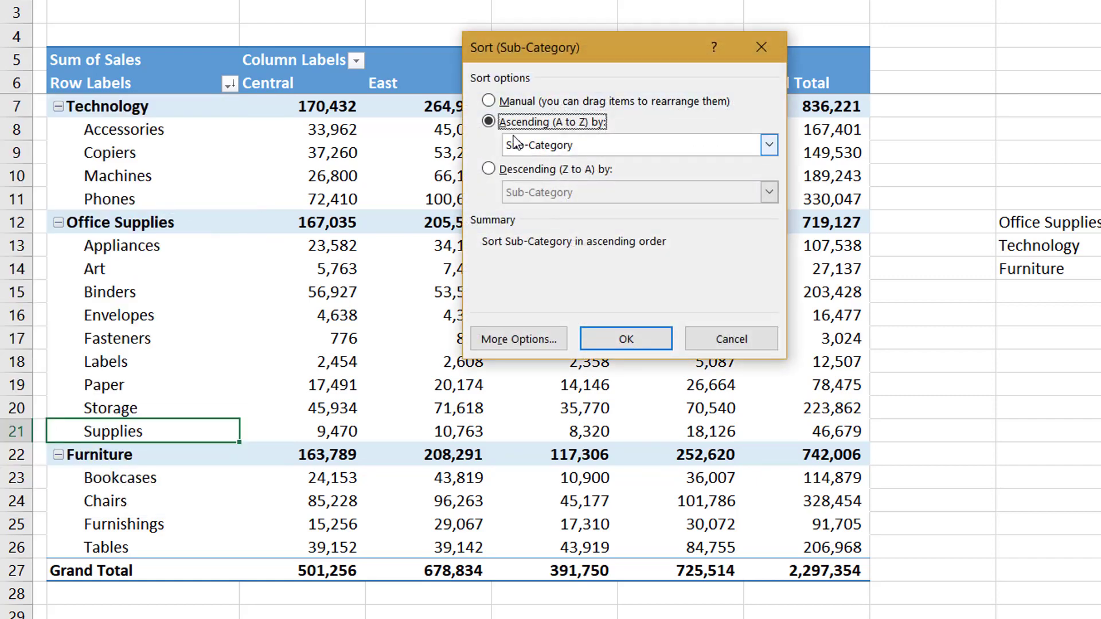
{"action": "left_click", "coordinate": [534, 104]}
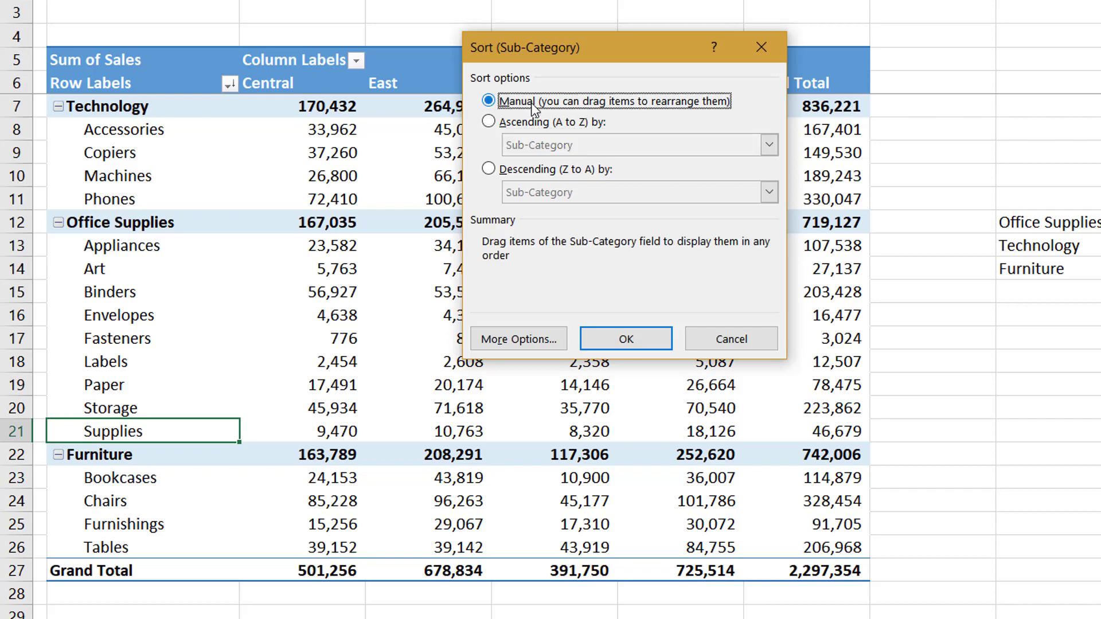
{"action": "left_click", "coordinate": [626, 339]}
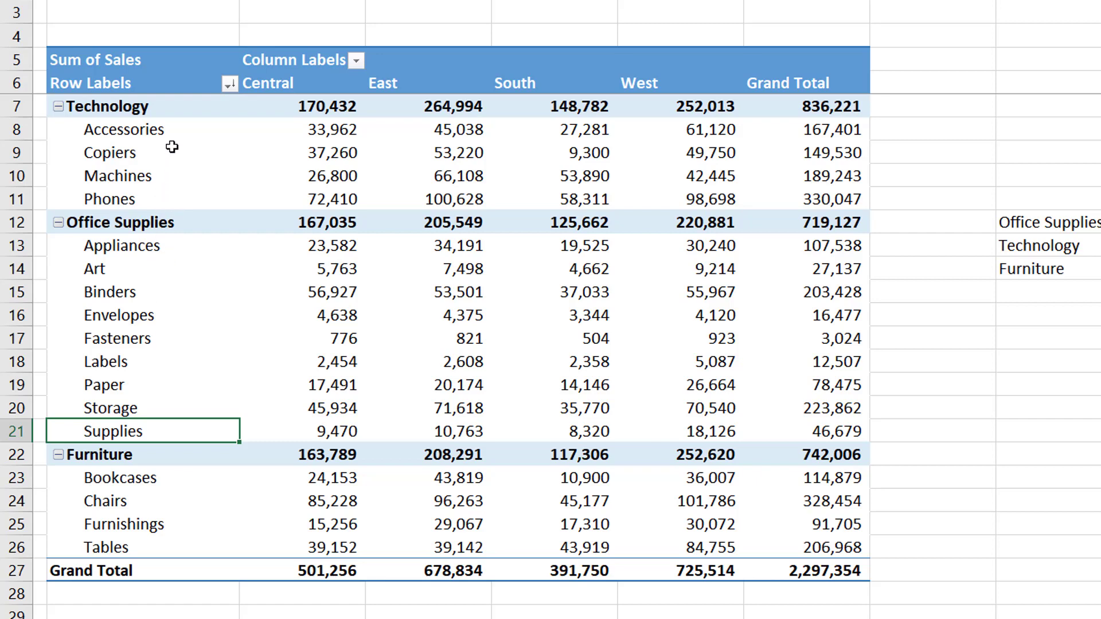
Preview an ascending Sum of Sales sort for sub-categories, cancel it, and reopen the Row Labels options.
{"action": "left_click", "coordinate": [229, 84]}
{"action": "left_click", "coordinate": [149, 200]}
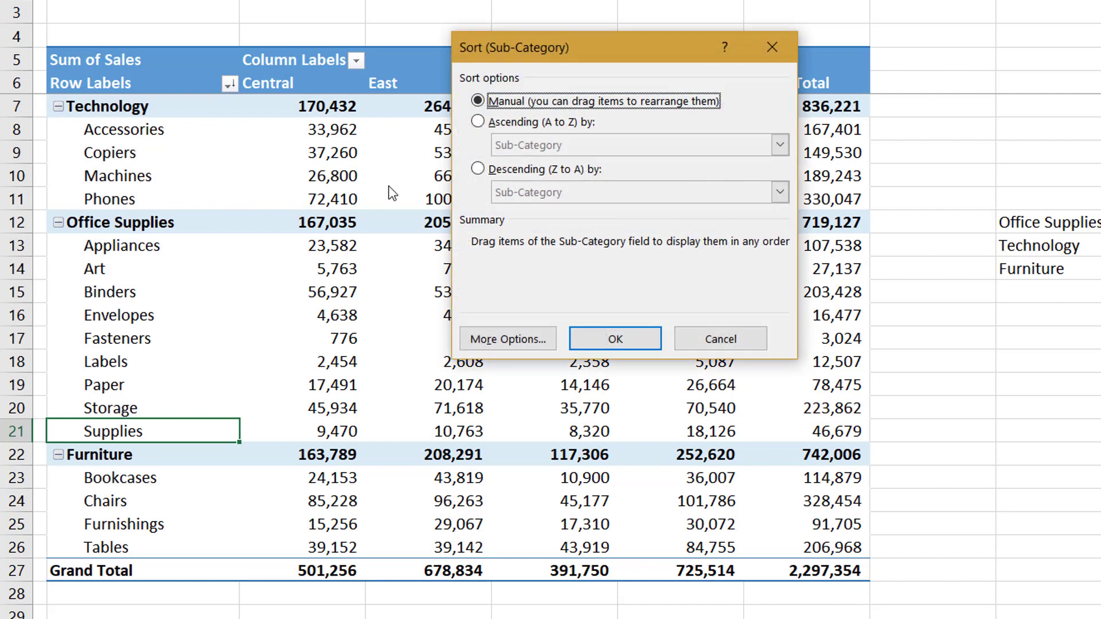
{"action": "left_click", "coordinate": [545, 126]}
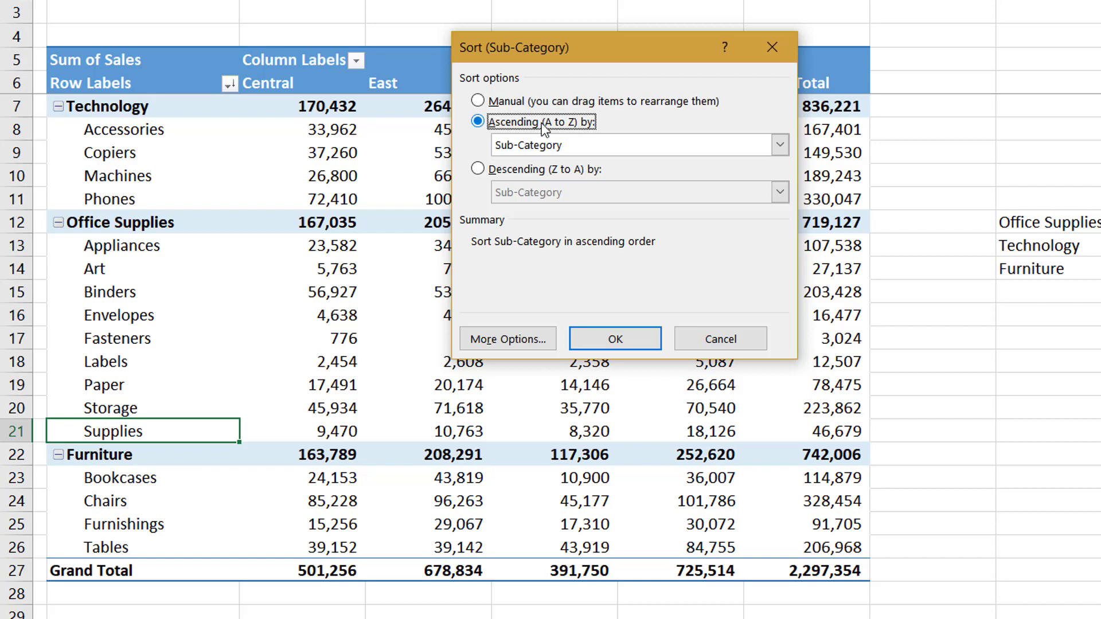
{"action": "left_click", "coordinate": [555, 150]}
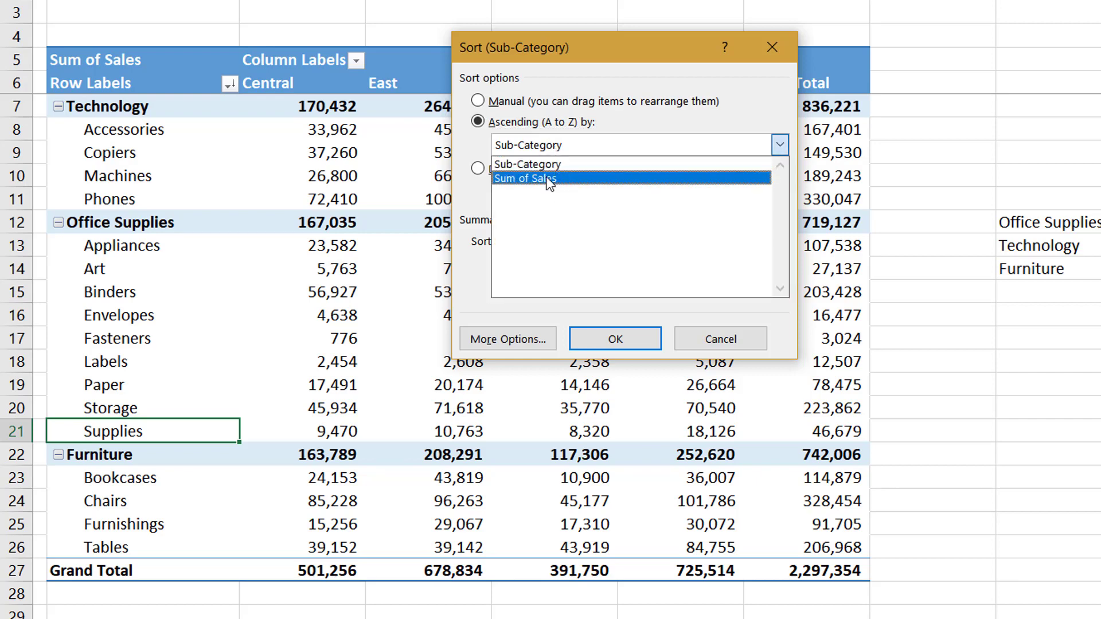
{"action": "left_click", "coordinate": [704, 343]}
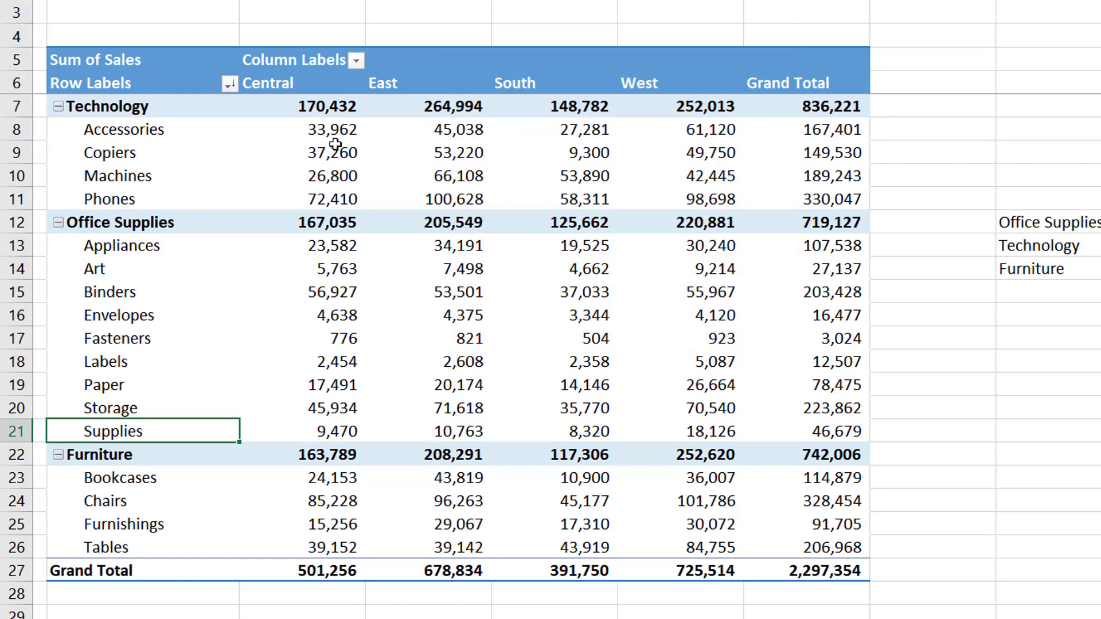
{"action": "left_click", "coordinate": [232, 83]}
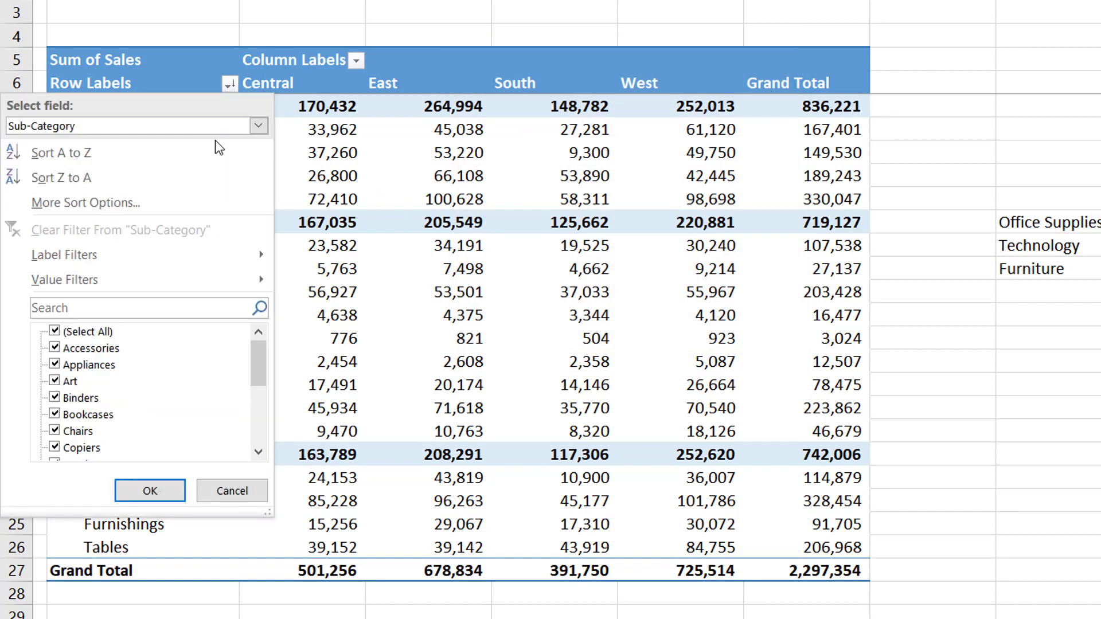
Sort categories descending by Sum of Sales: Technology 836,221, Furniture 742,006, Office Supplies 719,127.
{"action": "left_click", "coordinate": [231, 129]}
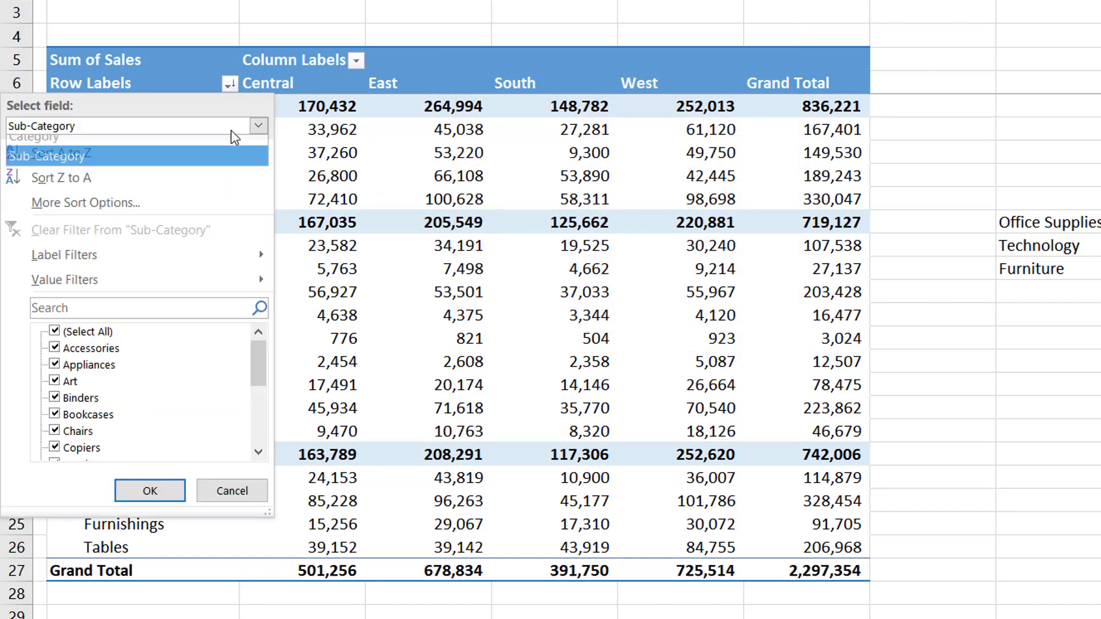
{"action": "left_click", "coordinate": [188, 145]}
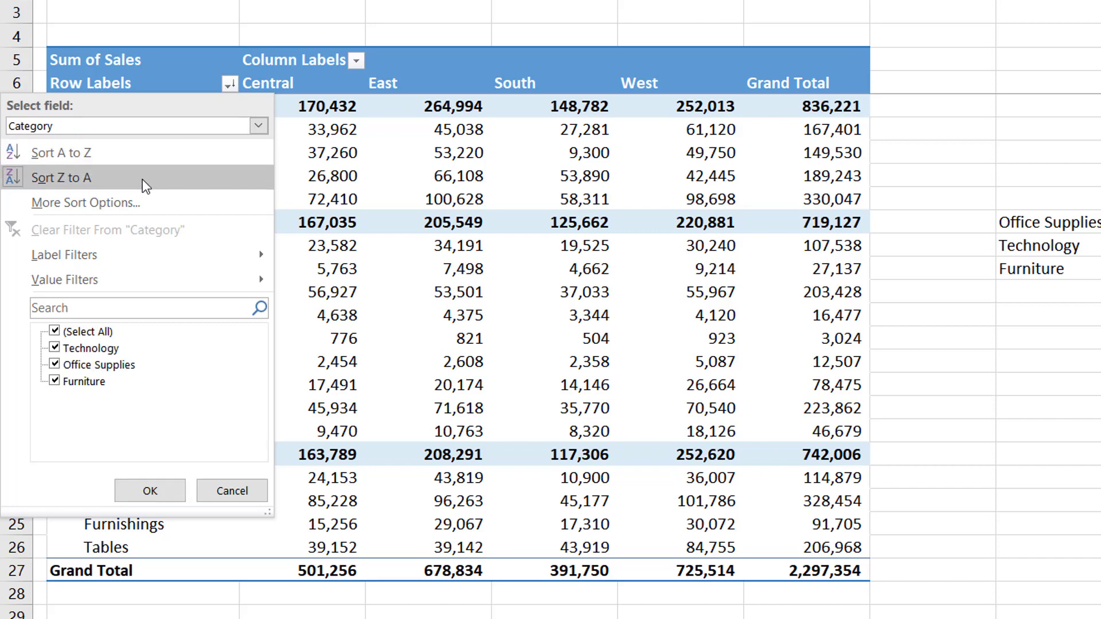
{"action": "left_click", "coordinate": [129, 202]}
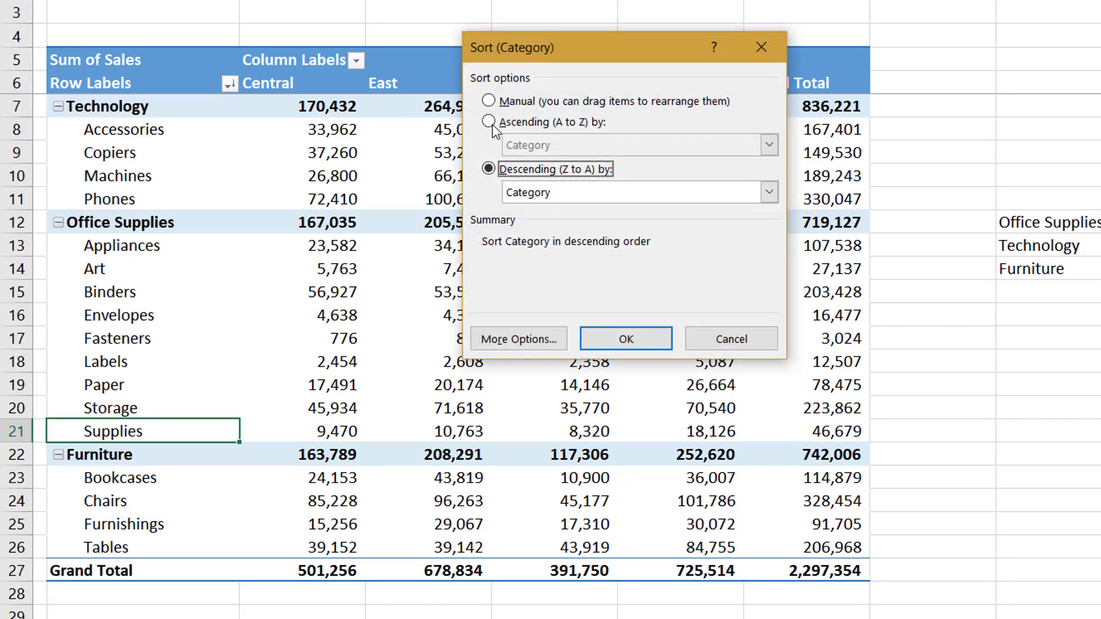
{"action": "left_click", "coordinate": [549, 198]}
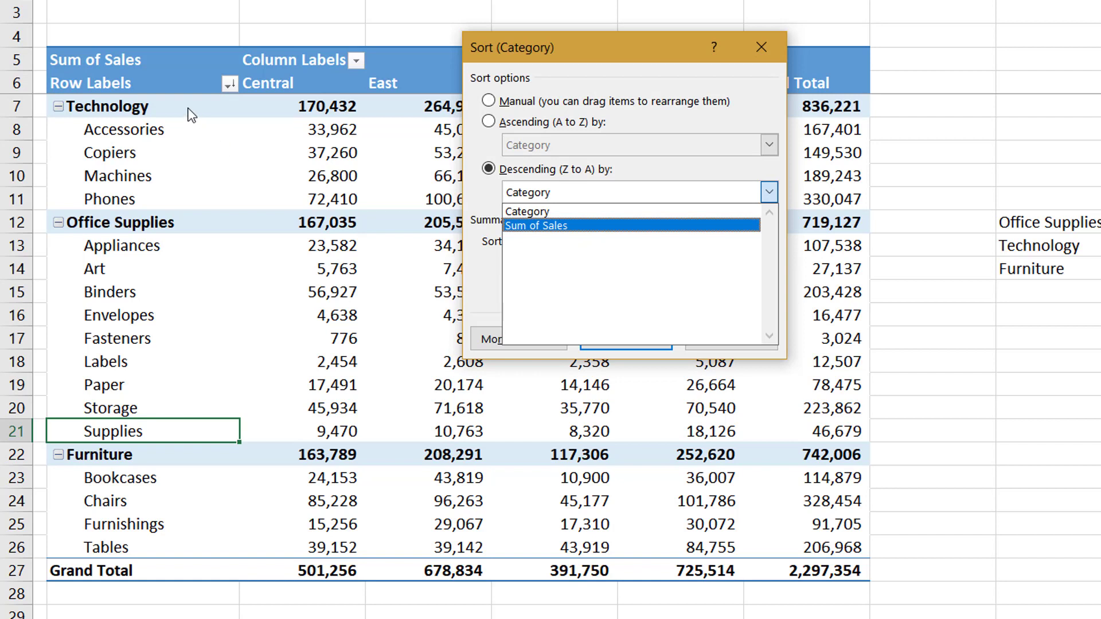
{"action": "left_click", "coordinate": [559, 226]}
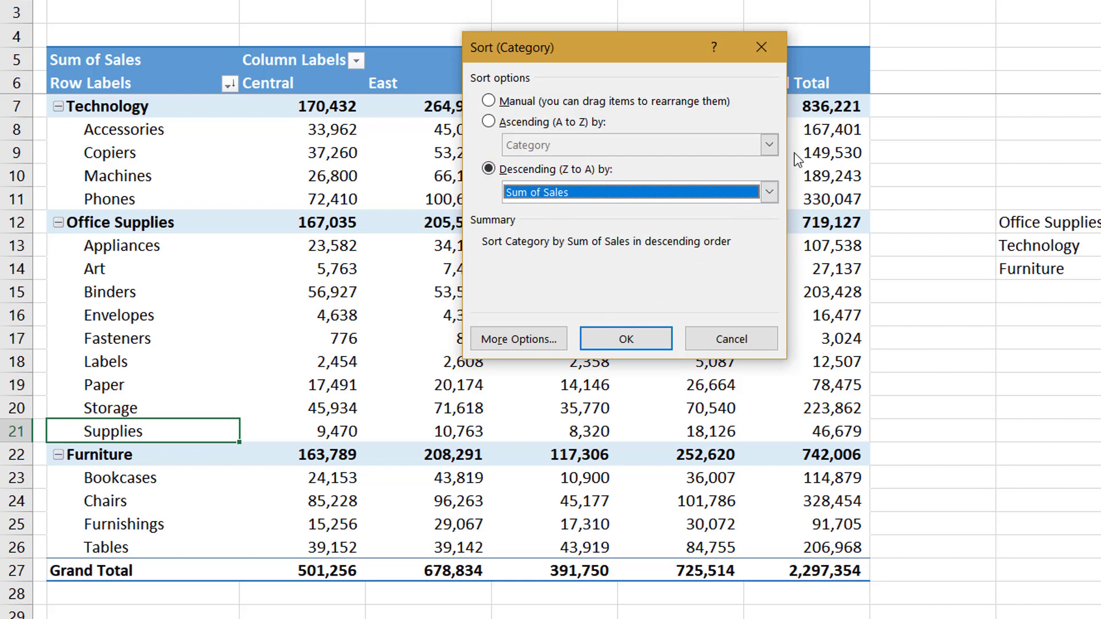
{"action": "left_click", "coordinate": [631, 339]}
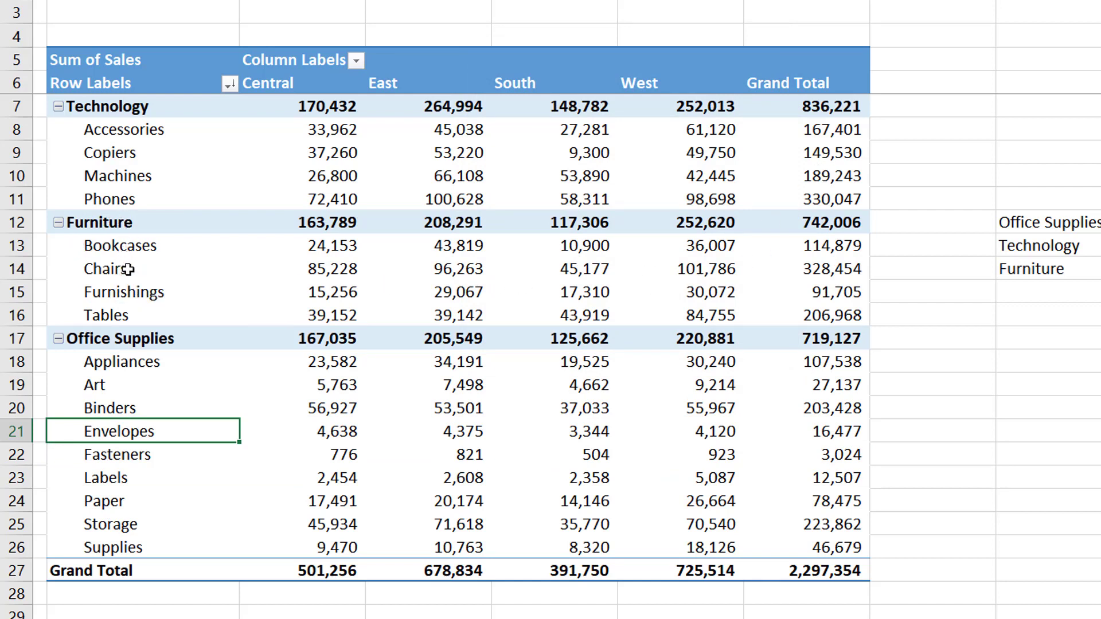
Sort sub-categories ascending by Sum of Sales, e.g. Fasteners 3,024 up to Storage 223,862.
{"action": "left_click", "coordinate": [230, 85]}
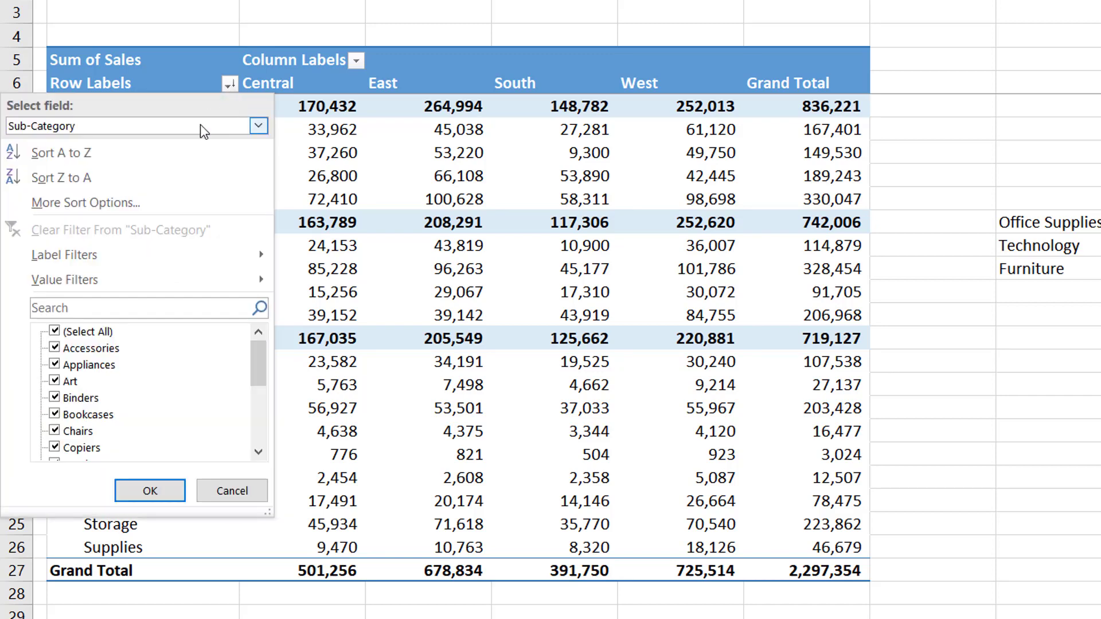
{"action": "left_click", "coordinate": [200, 125]}
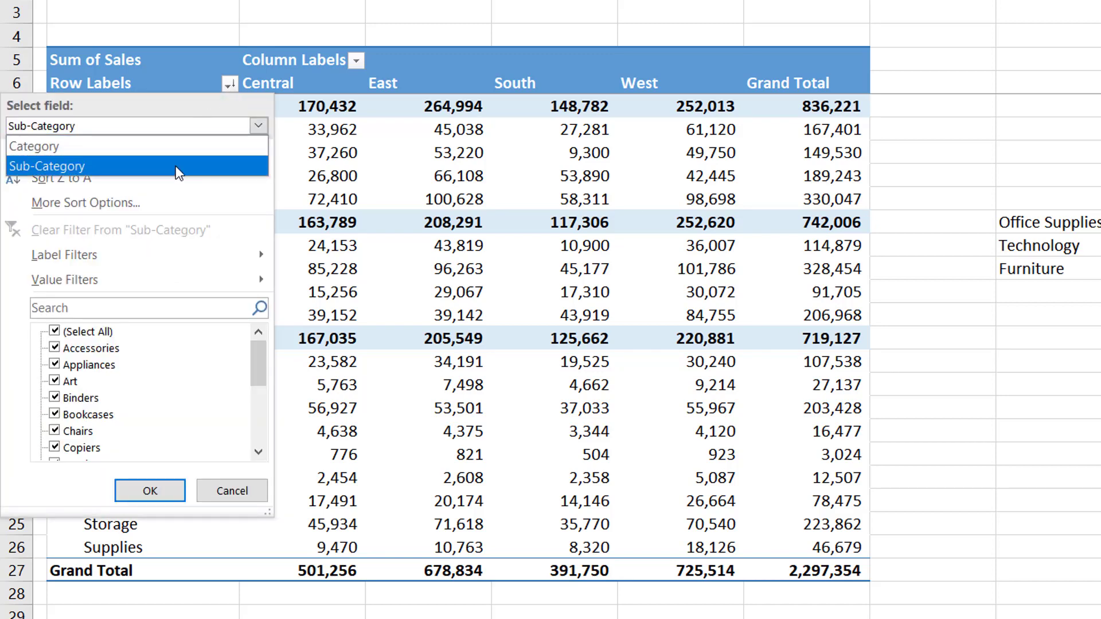
{"action": "left_click", "coordinate": [176, 166]}
{"action": "left_click", "coordinate": [119, 203]}
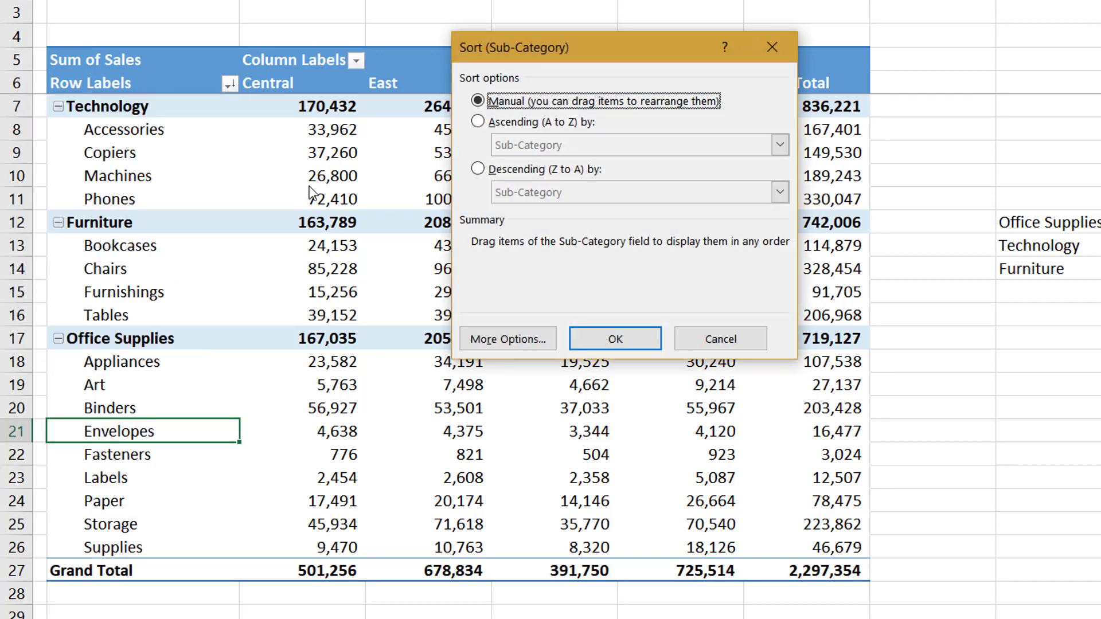
{"action": "left_click", "coordinate": [524, 121]}
{"action": "left_click", "coordinate": [539, 146]}
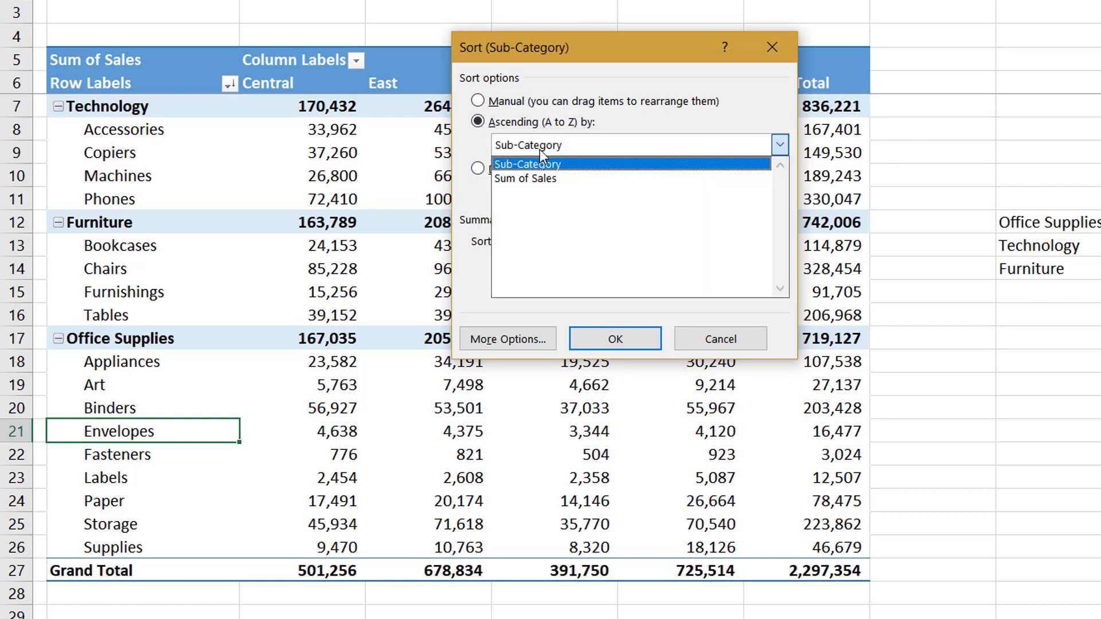
{"action": "left_click", "coordinate": [540, 178]}
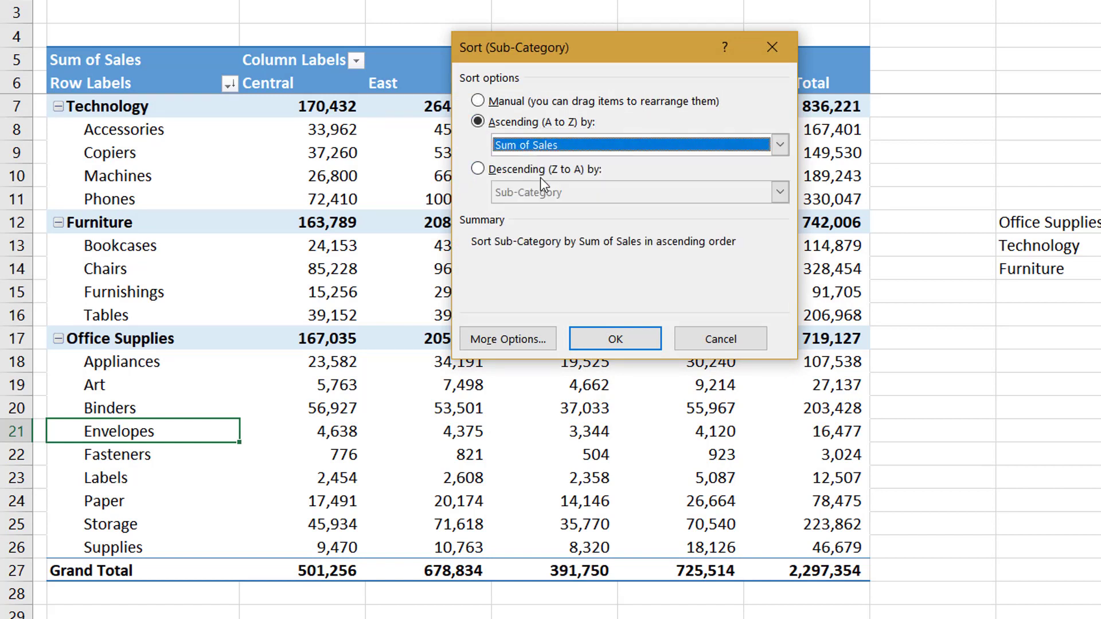
{"action": "left_click", "coordinate": [623, 340]}
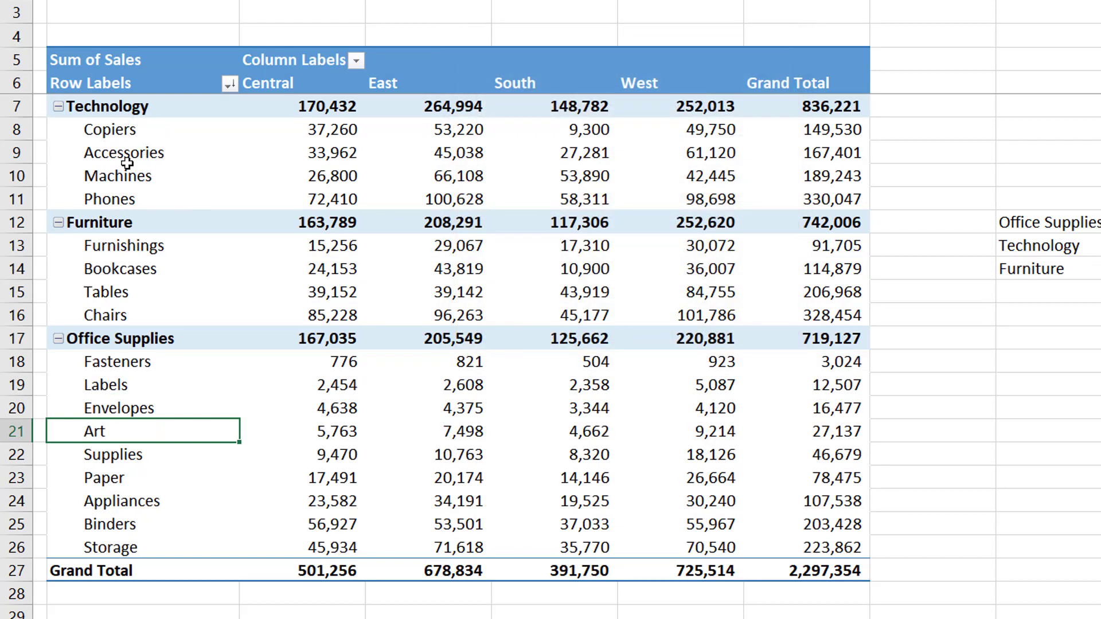
{"action": "left_click", "coordinate": [229, 84]}
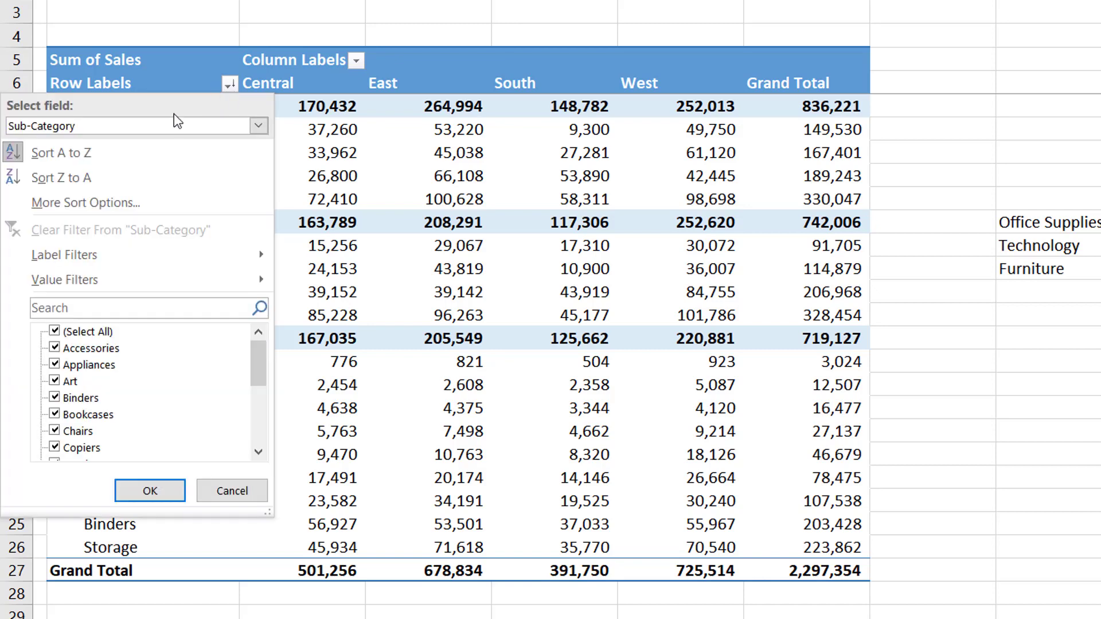
{"action": "left_click", "coordinate": [124, 202]}
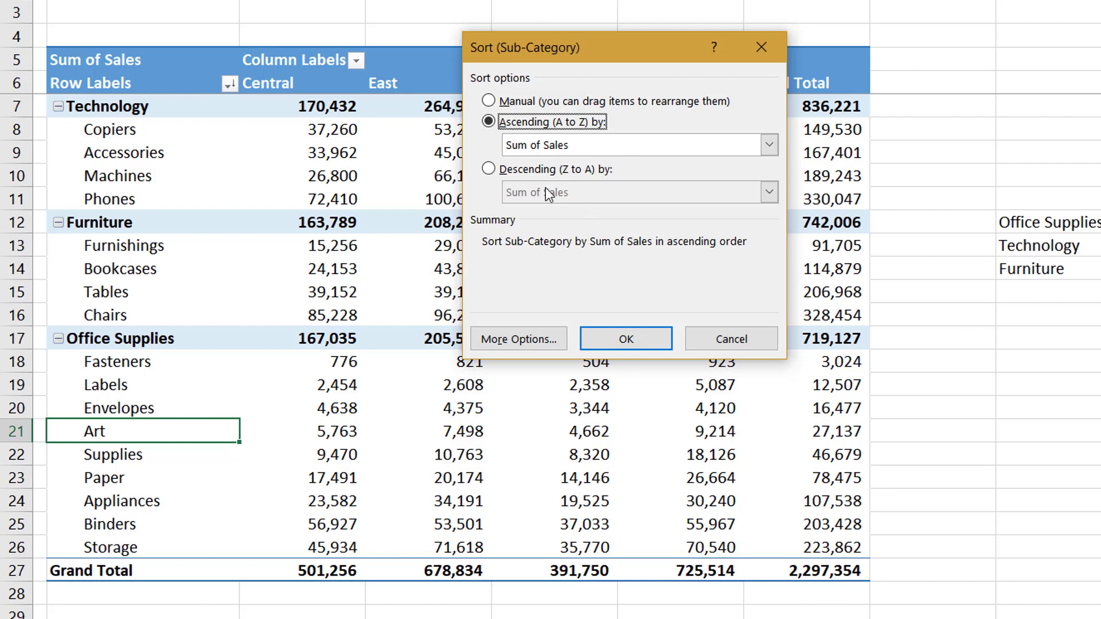
{"action": "left_click", "coordinate": [519, 339]}
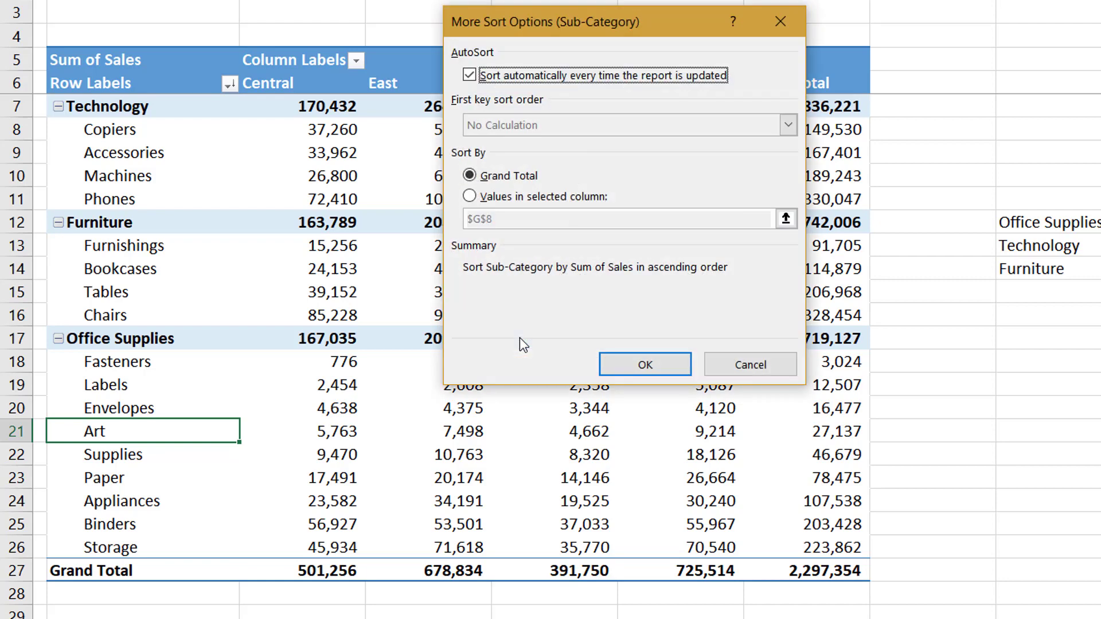
{"action": "left_click", "coordinate": [469, 75]}
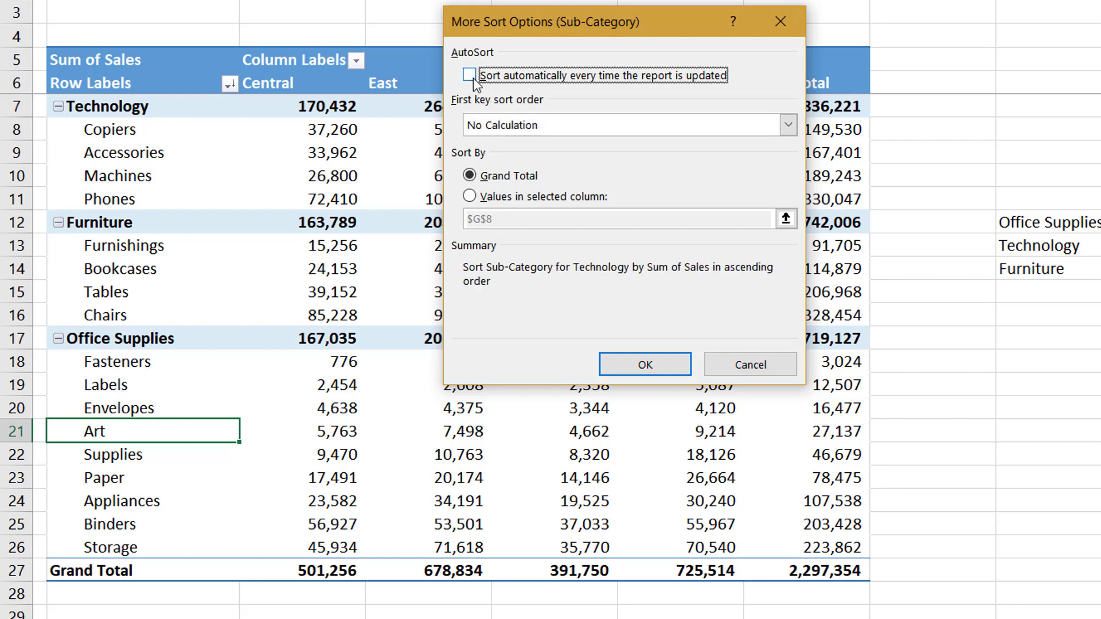
{"action": "left_click", "coordinate": [539, 126]}
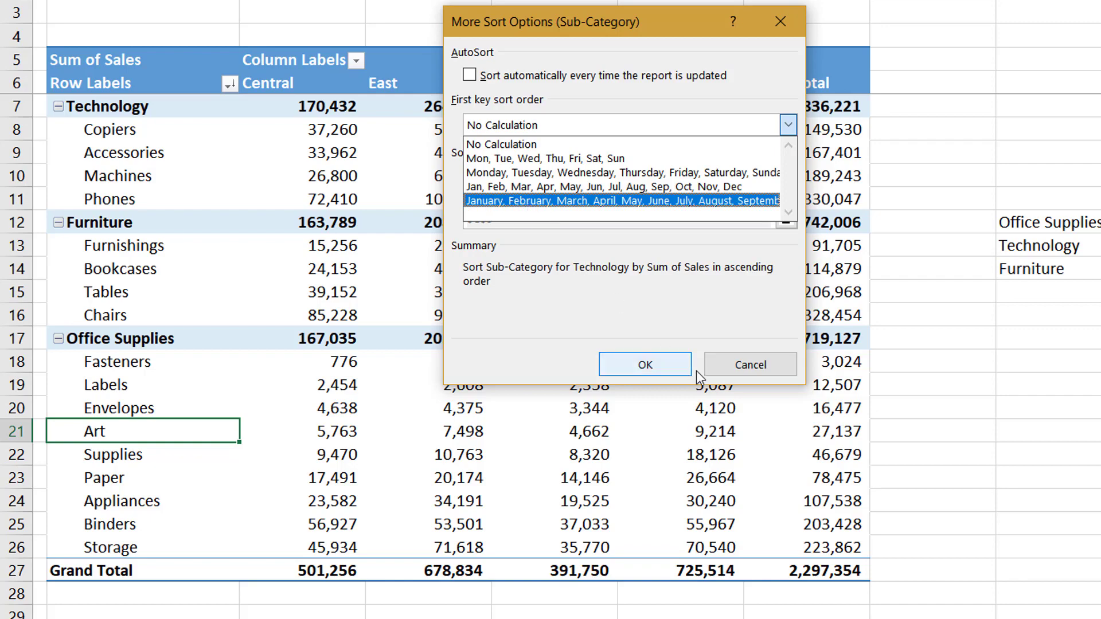
{"action": "left_click", "coordinate": [755, 370]}
{"action": "left_click", "coordinate": [755, 369]}
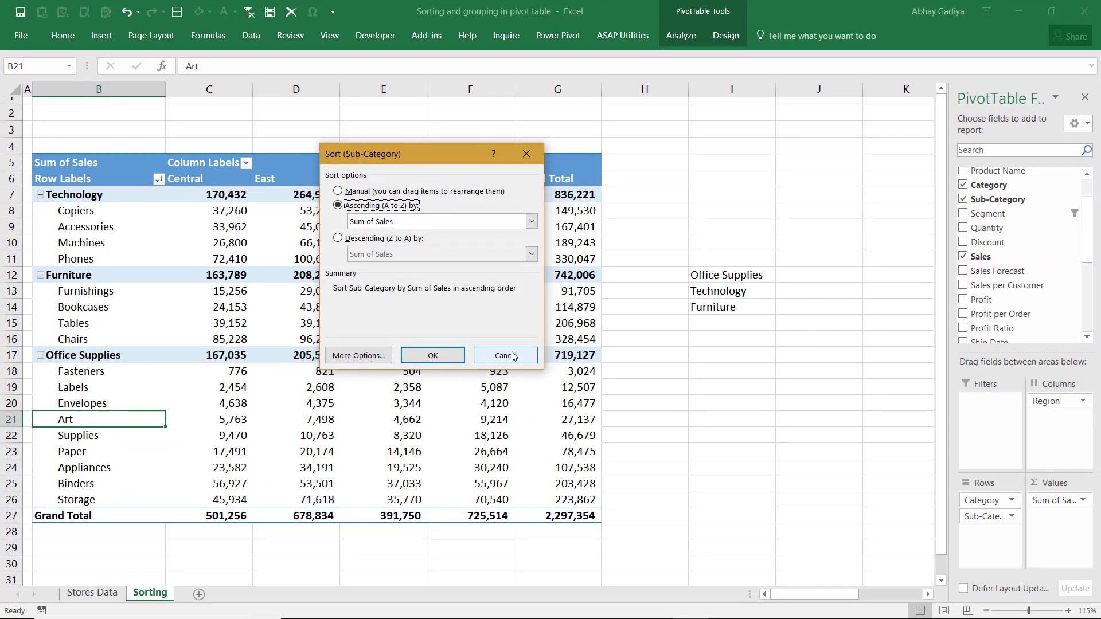
{"action": "left_click", "coordinate": [512, 356]}
{"action": "left_click", "coordinate": [727, 270]}
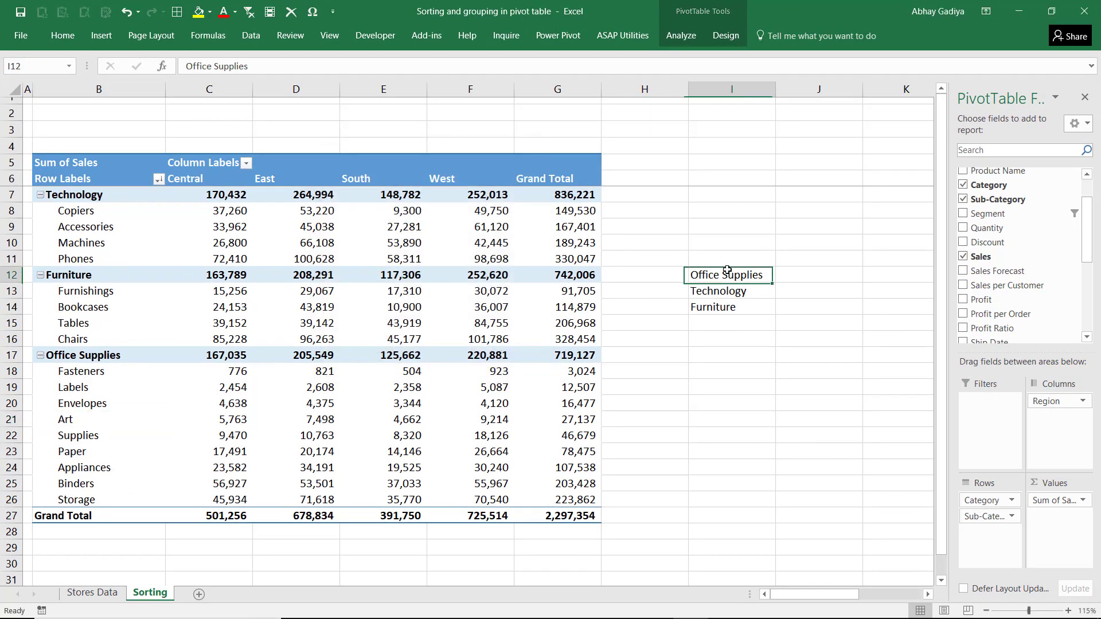
Import I12:I14 (Office Supplies, Technology, Furniture) as a custom list via Excel Options > Advanced.
{"action": "left_click_drag", "start_coordinate": [727, 271], "coordinate": [729, 306]}
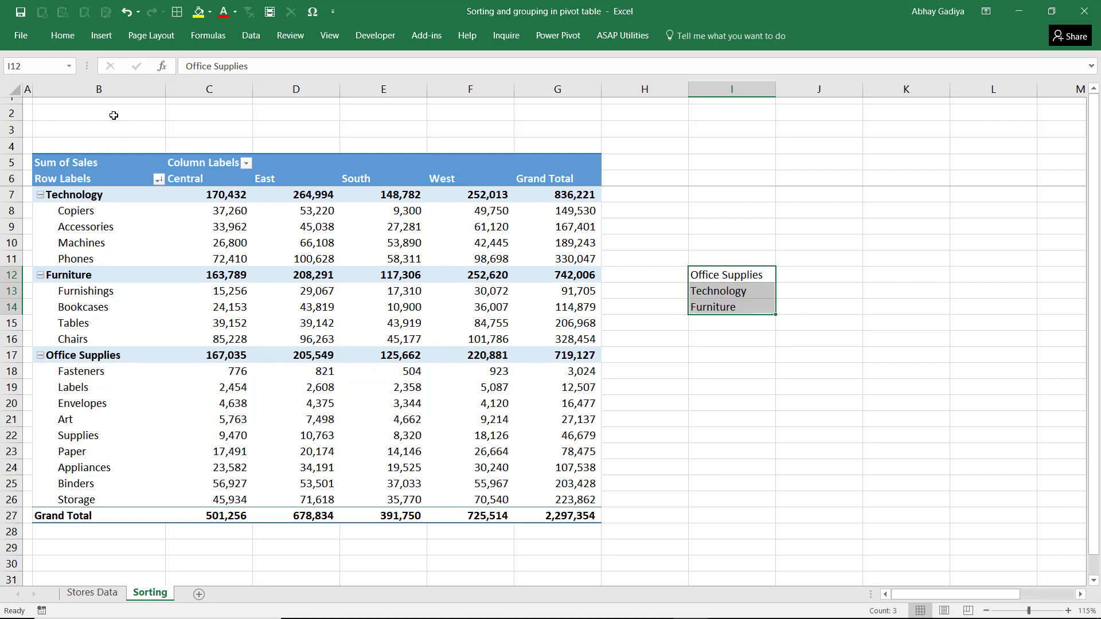
{"action": "left_click", "coordinate": [22, 36]}
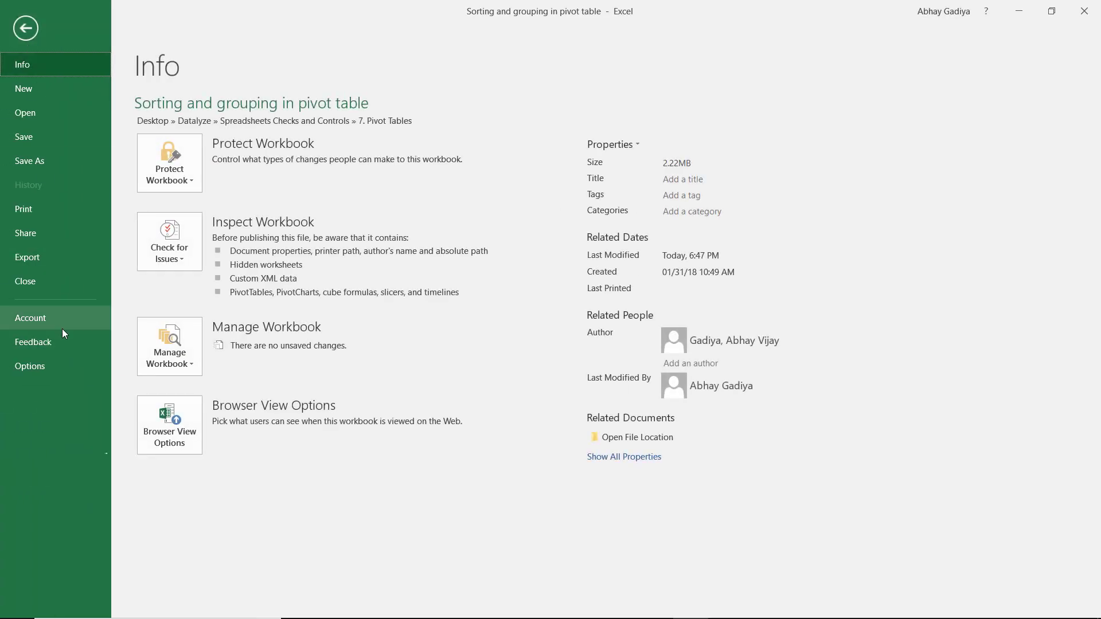
{"action": "left_click", "coordinate": [61, 364]}
{"action": "left_click", "coordinate": [304, 220]}
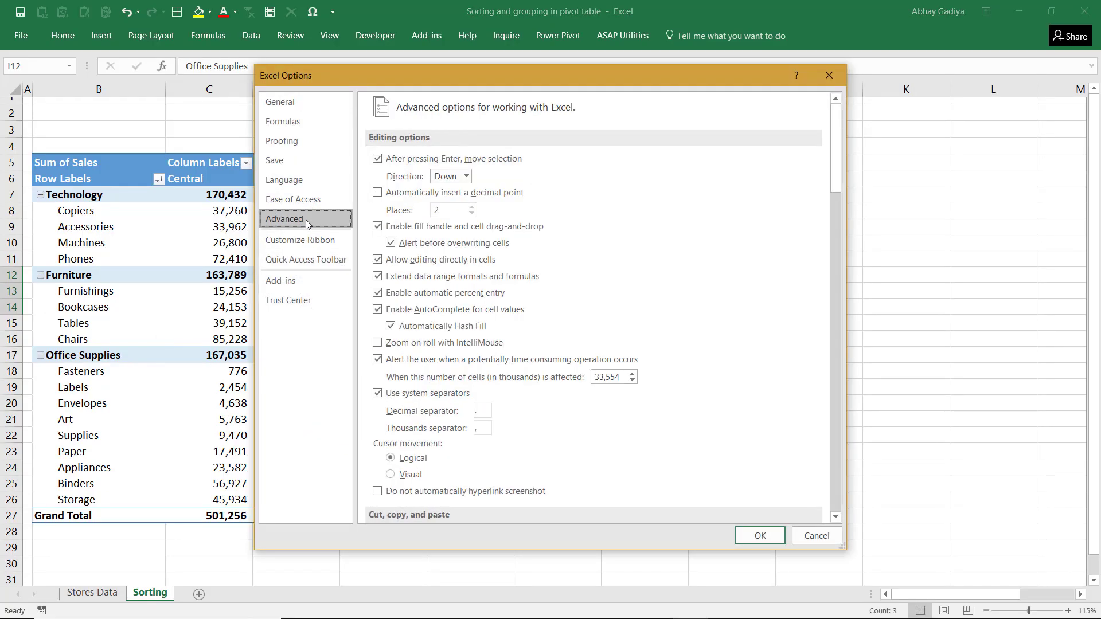
{"action": "scroll", "coordinate": [635, 320], "scroll_direction": "down", "scroll_amount": 8}
{"action": "scroll", "coordinate": [634, 320], "scroll_direction": "down", "scroll_amount": 15}
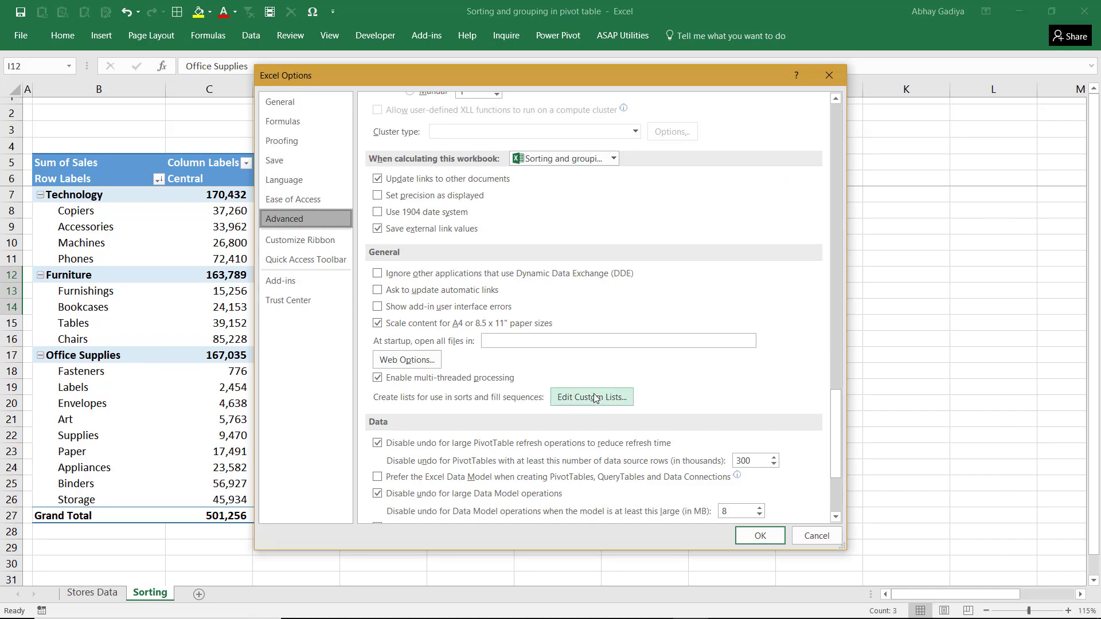
{"action": "left_click", "coordinate": [597, 398]}
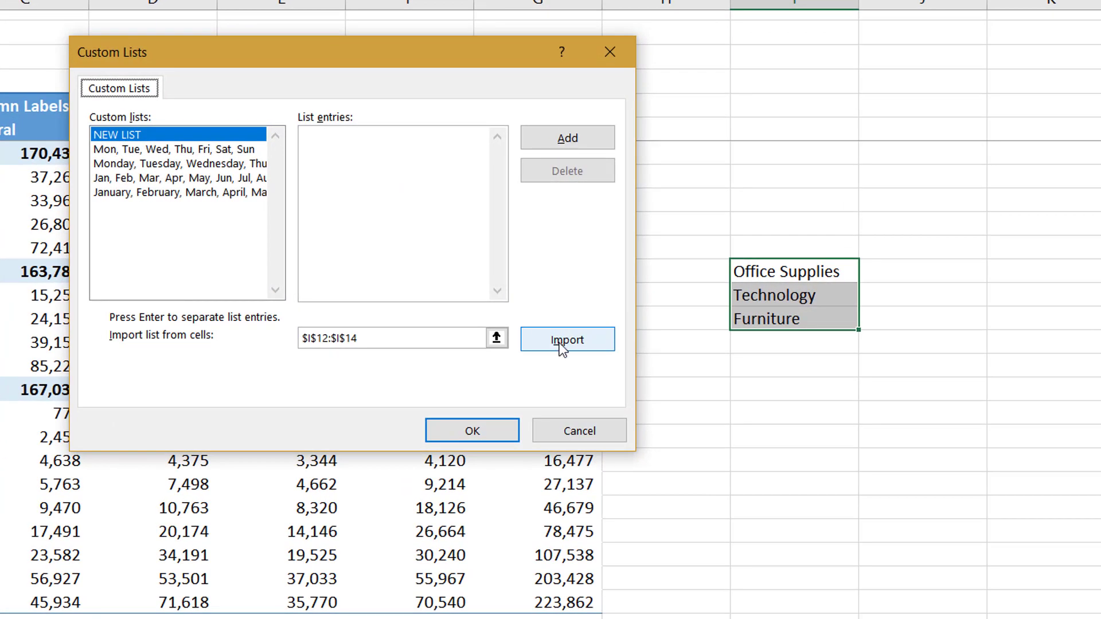
{"action": "left_click", "coordinate": [561, 344]}
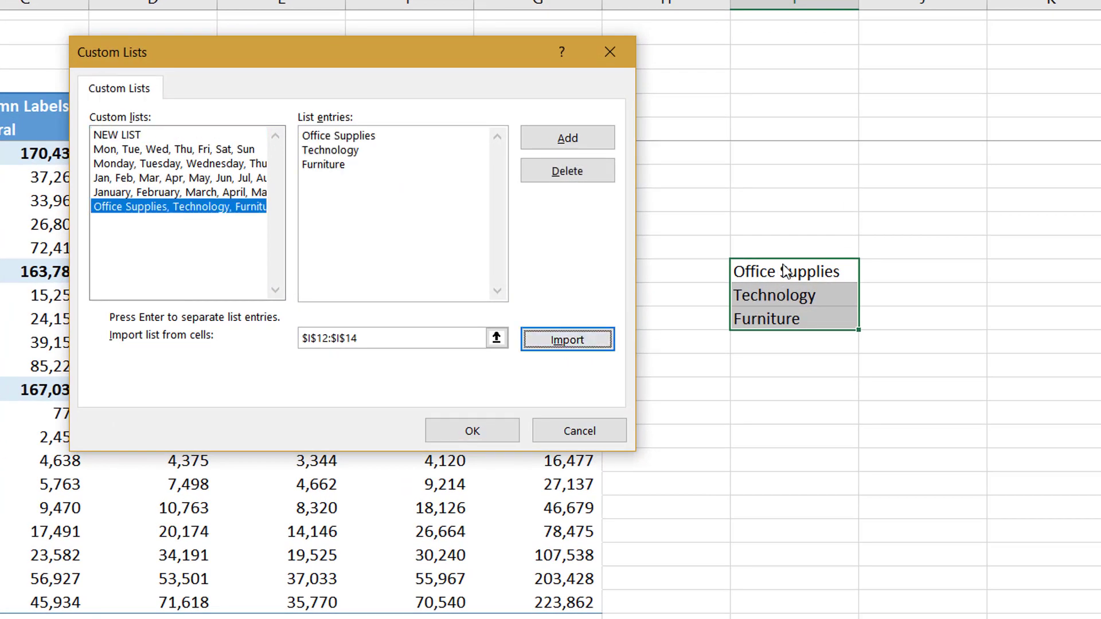
{"action": "left_click", "coordinate": [559, 141]}
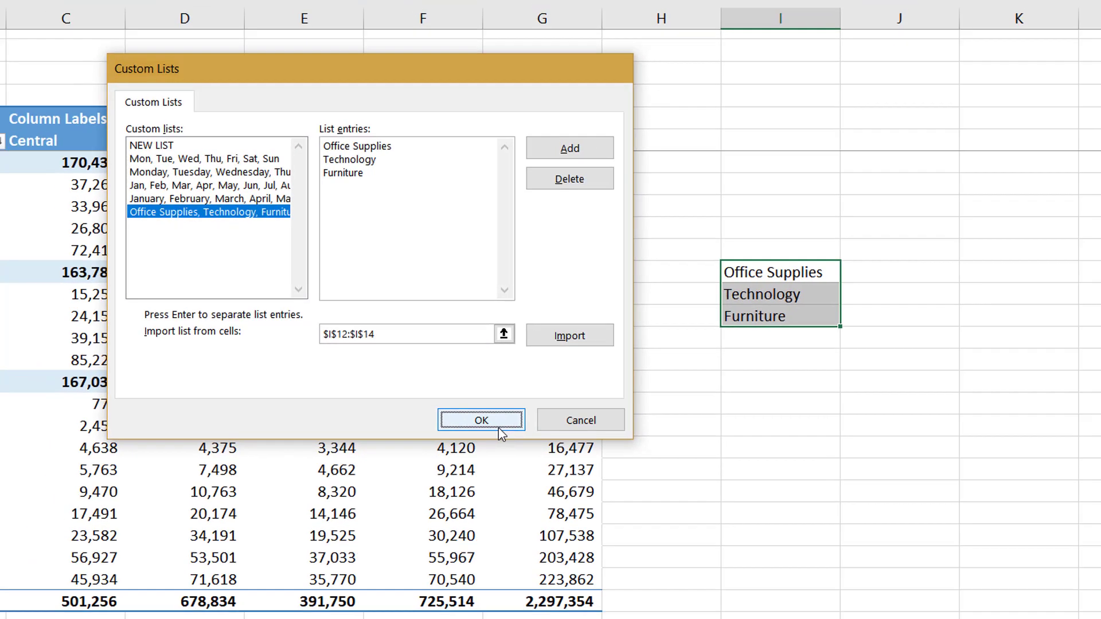
{"action": "left_click", "coordinate": [490, 438]}
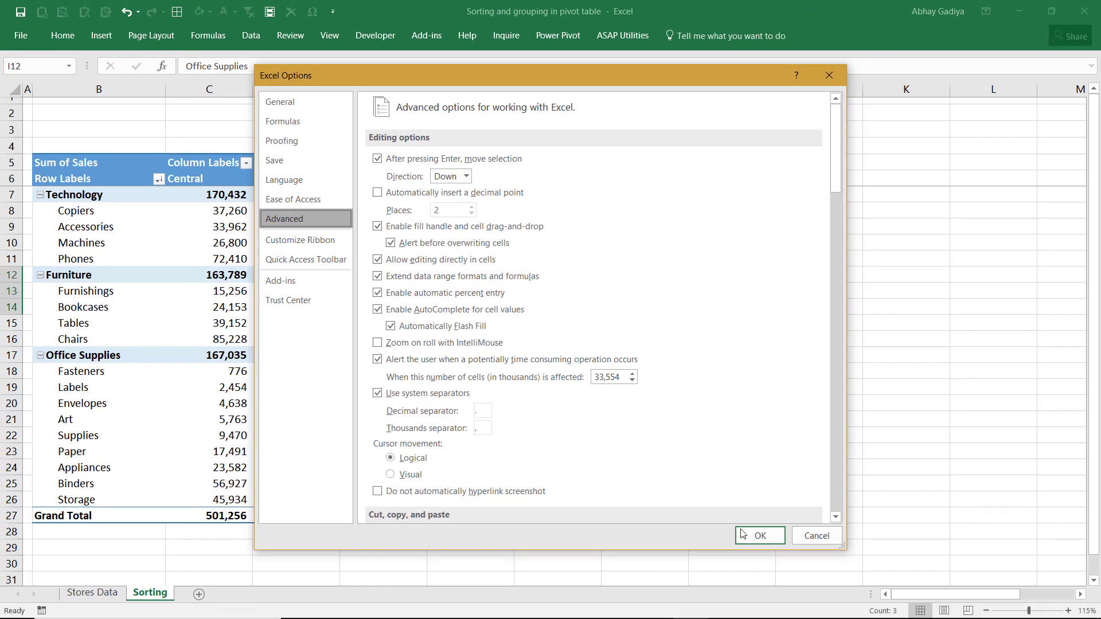
{"action": "left_click", "coordinate": [760, 536]}
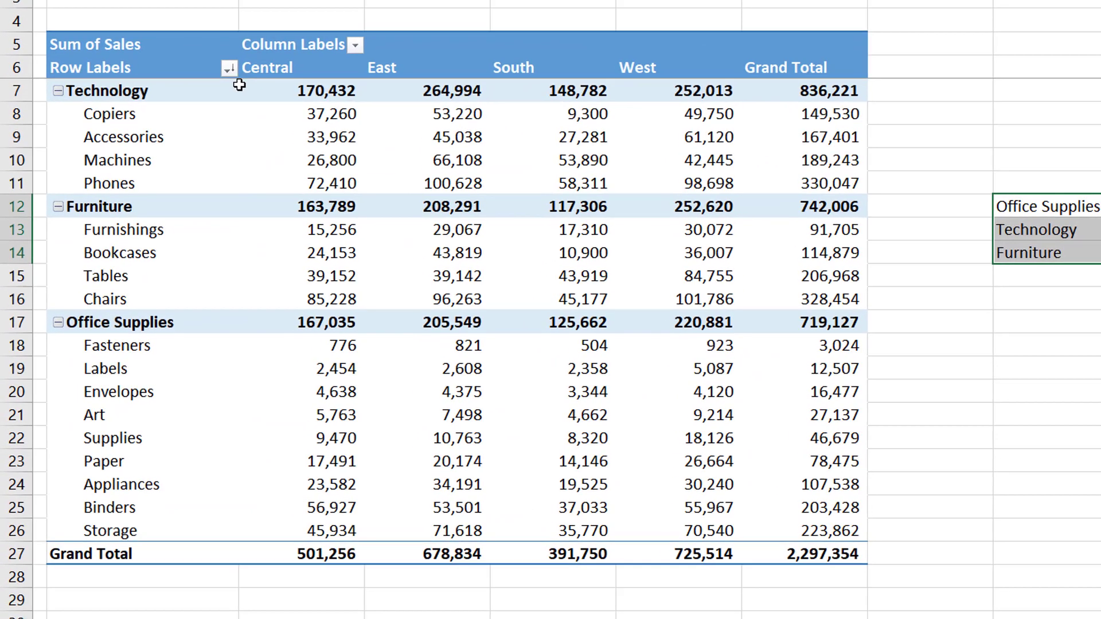
Turn off AutoSort and set the Category first key order to Office Supplies, Technology, Furniture.
{"action": "left_click", "coordinate": [230, 69]}
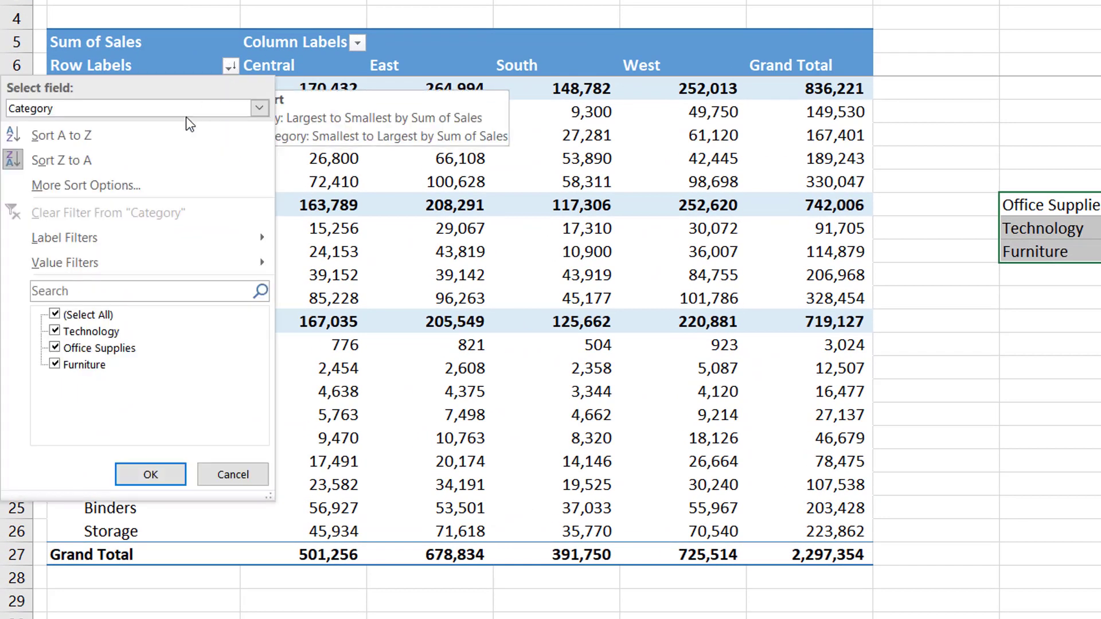
{"action": "left_click", "coordinate": [152, 191]}
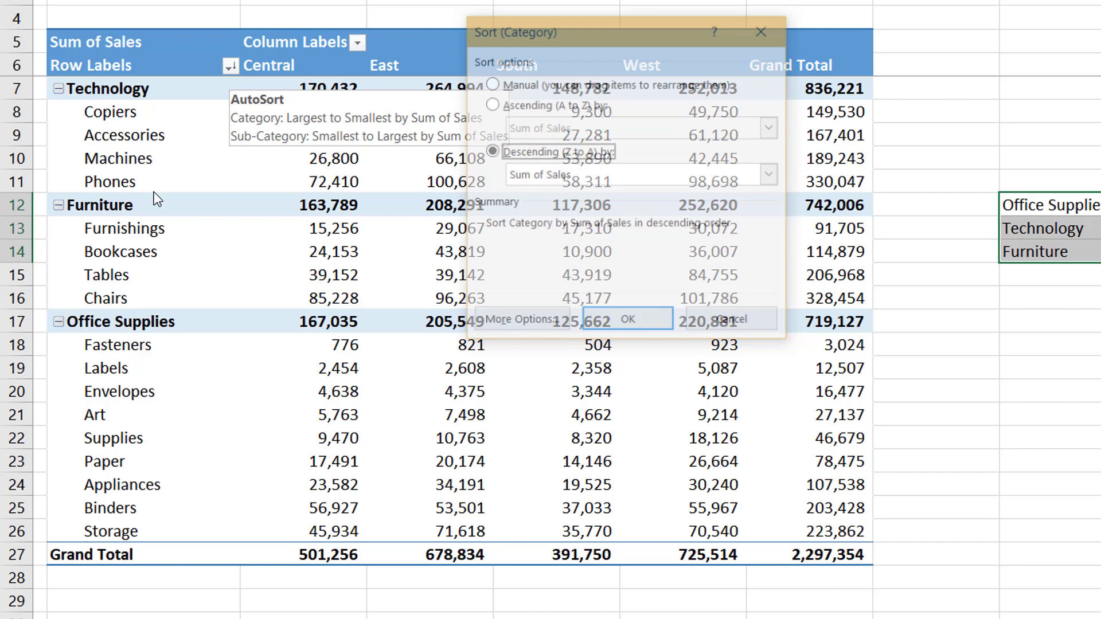
{"action": "left_click", "coordinate": [525, 324]}
{"action": "left_click", "coordinate": [498, 63]}
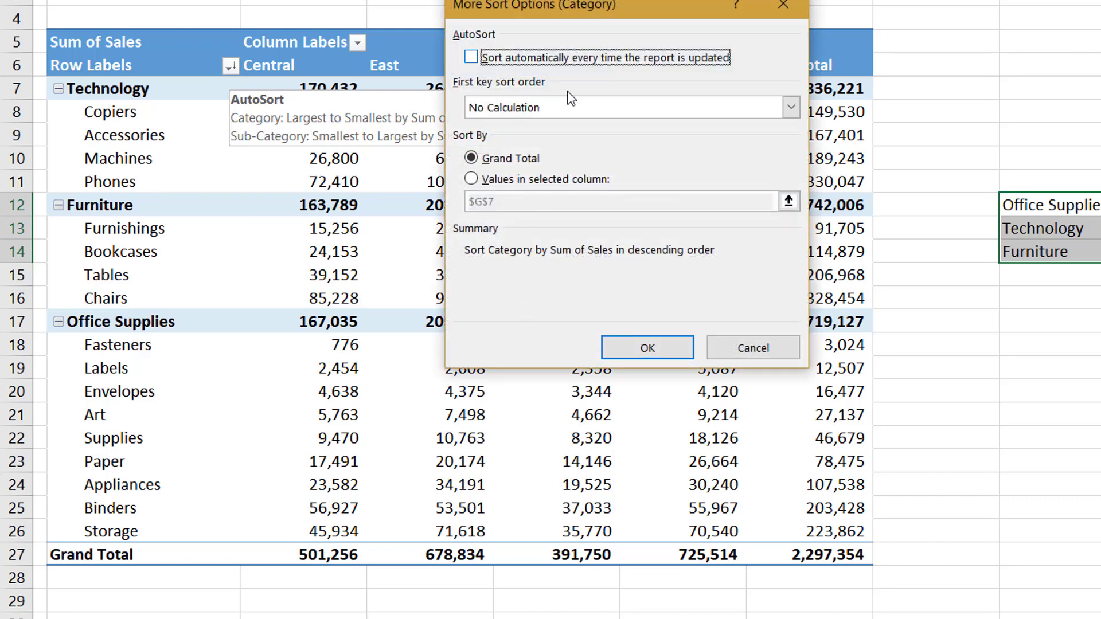
{"action": "left_click", "coordinate": [622, 115]}
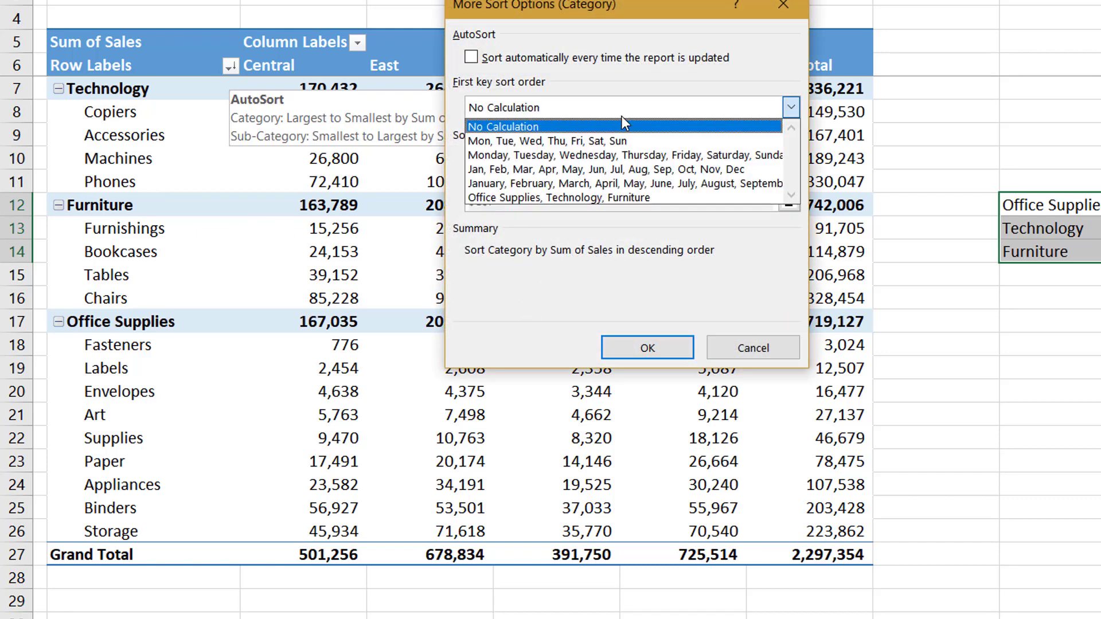
{"action": "left_click", "coordinate": [648, 199]}
{"action": "left_click", "coordinate": [658, 355]}
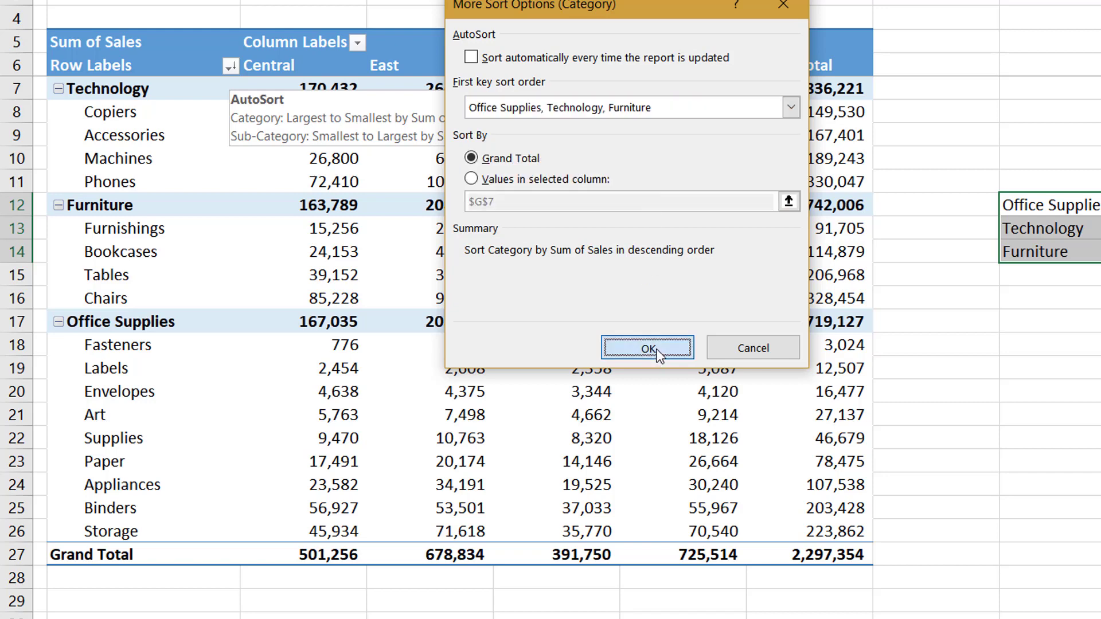
{"action": "left_click", "coordinate": [639, 321]}
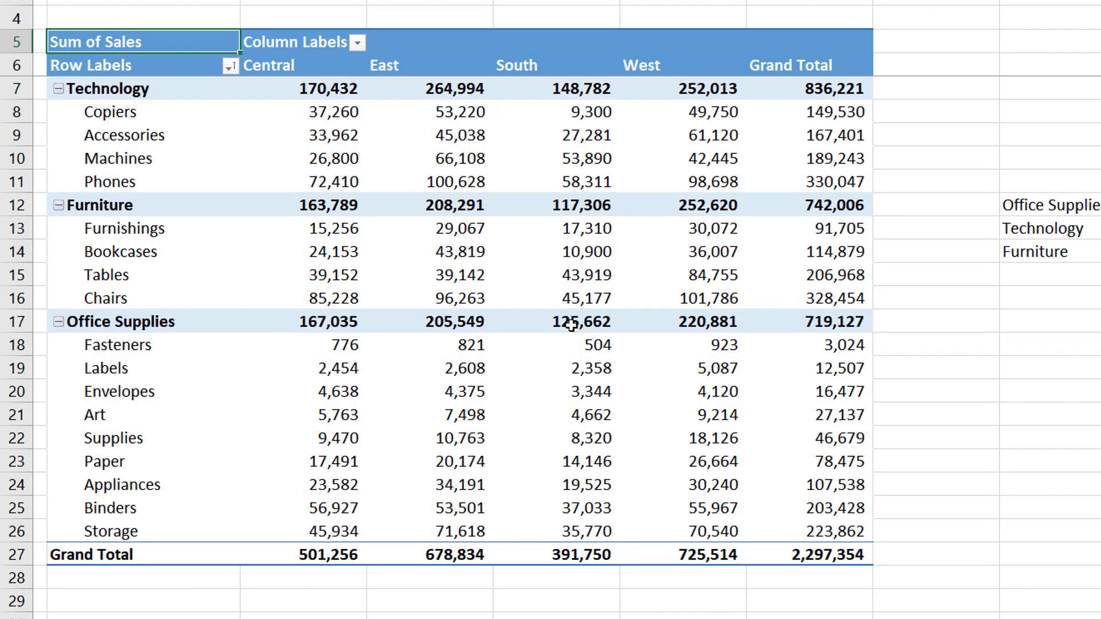
Sort categories A to Z by the custom list order.
{"action": "left_click", "coordinate": [228, 73]}
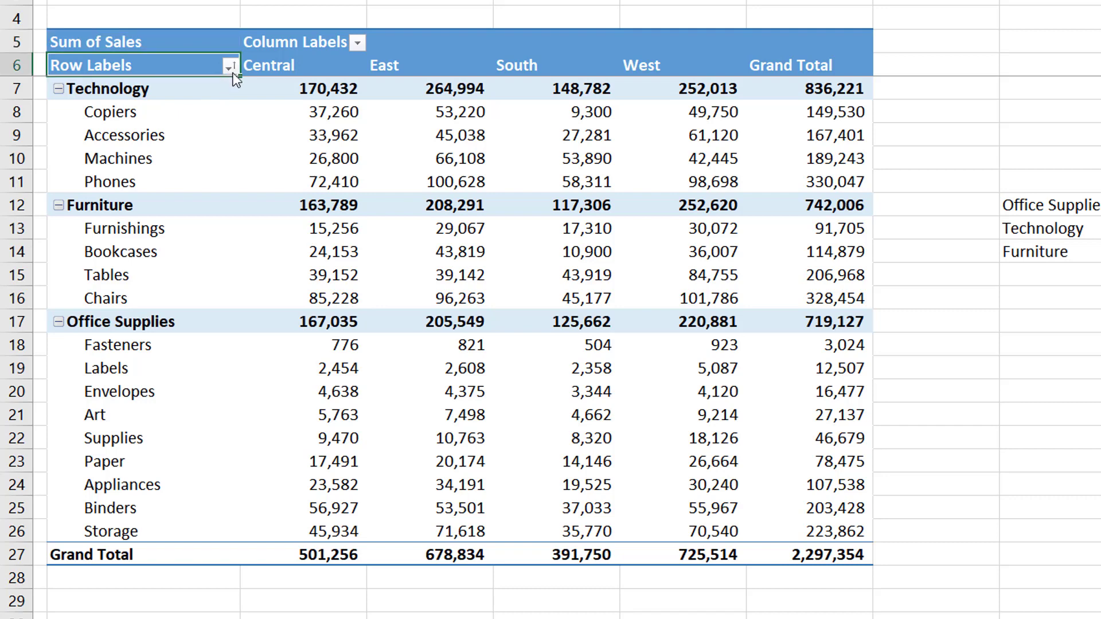
{"action": "left_click", "coordinate": [229, 68]}
{"action": "left_click", "coordinate": [117, 139]}
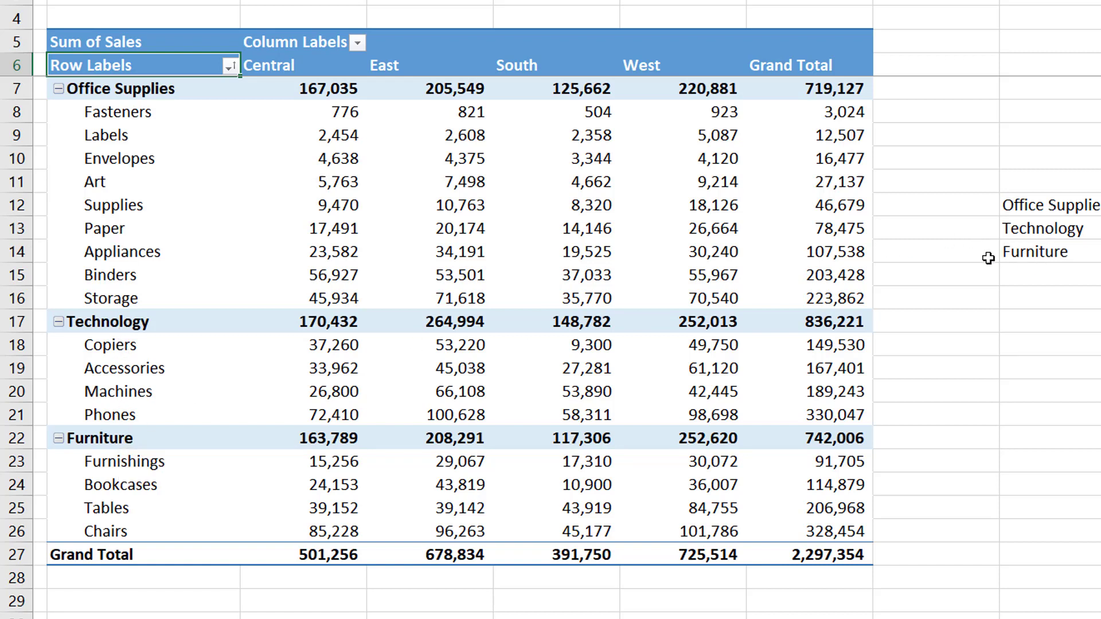
Sort categories Z to A: Furniture, Technology, then Office Supplies.
{"action": "left_click", "coordinate": [229, 67]}
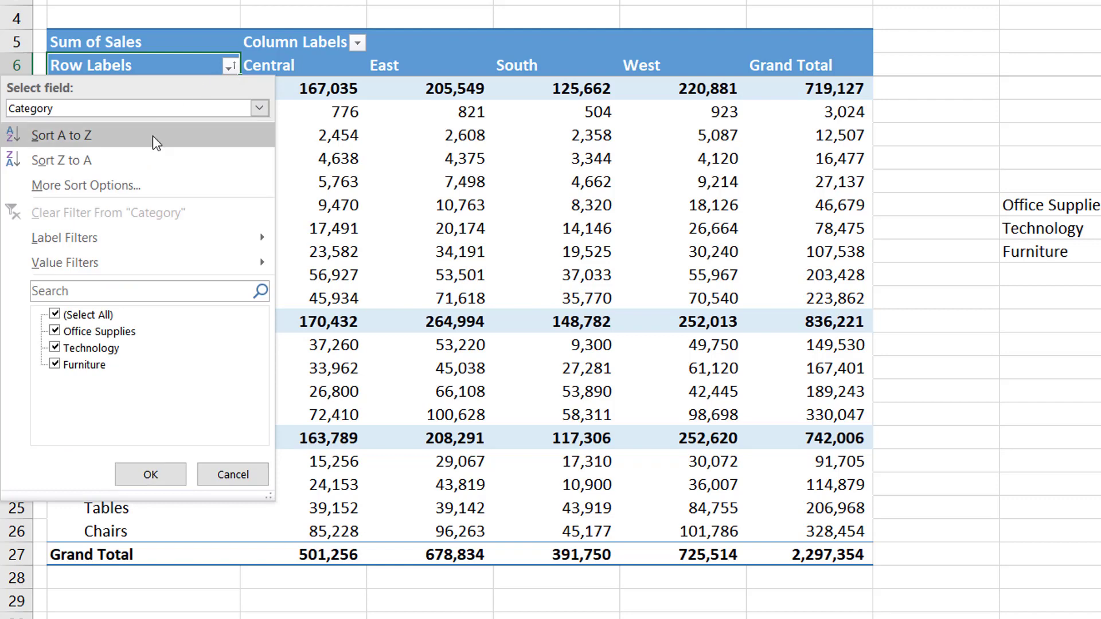
{"action": "left_click", "coordinate": [143, 160]}
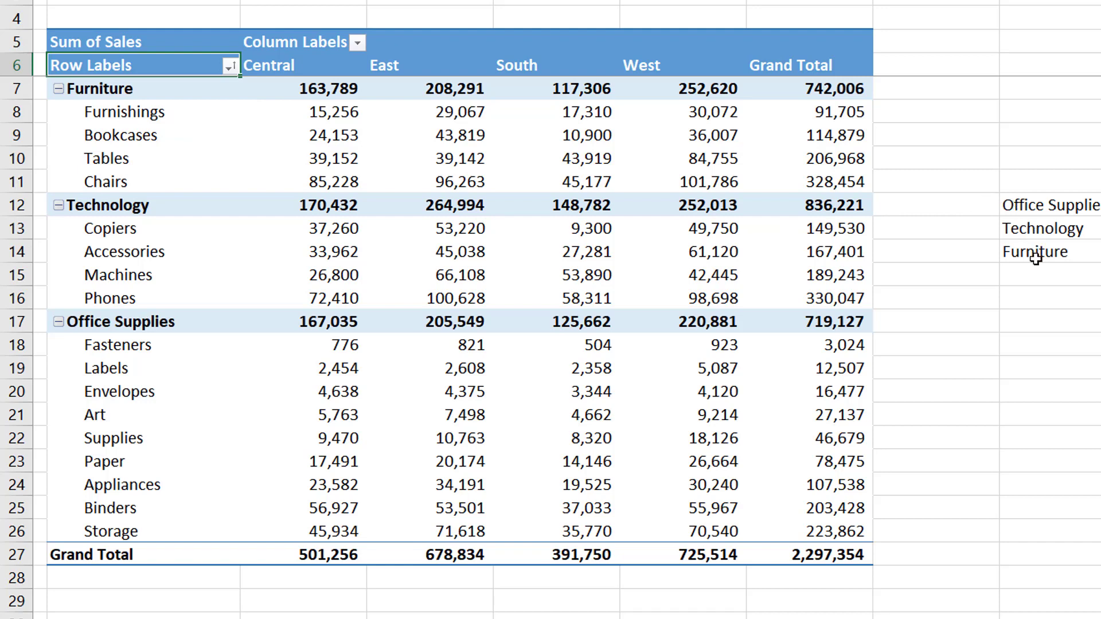
Open the Category sort settings and its additional options, then discard a trial first-key change.
{"action": "left_click", "coordinate": [229, 67]}
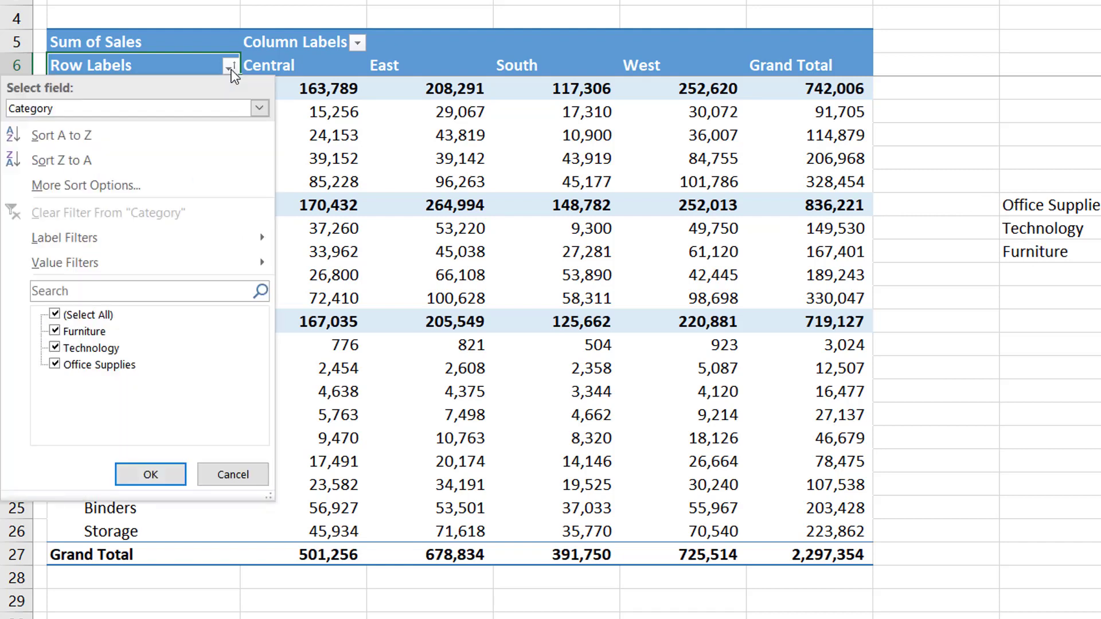
{"action": "left_click", "coordinate": [133, 183]}
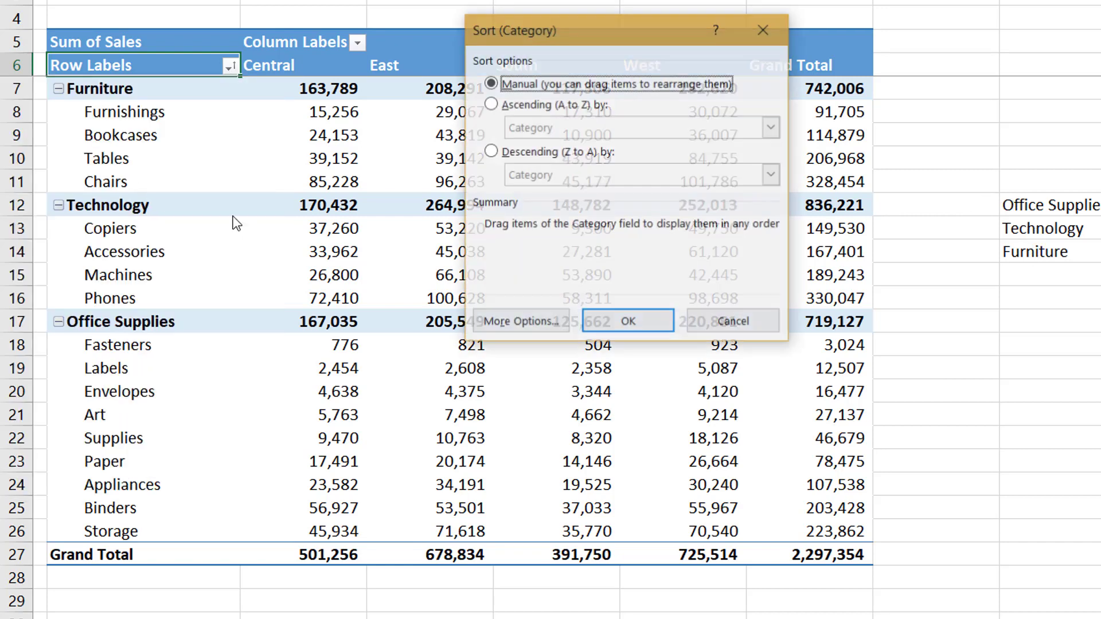
{"action": "left_click", "coordinate": [519, 324]}
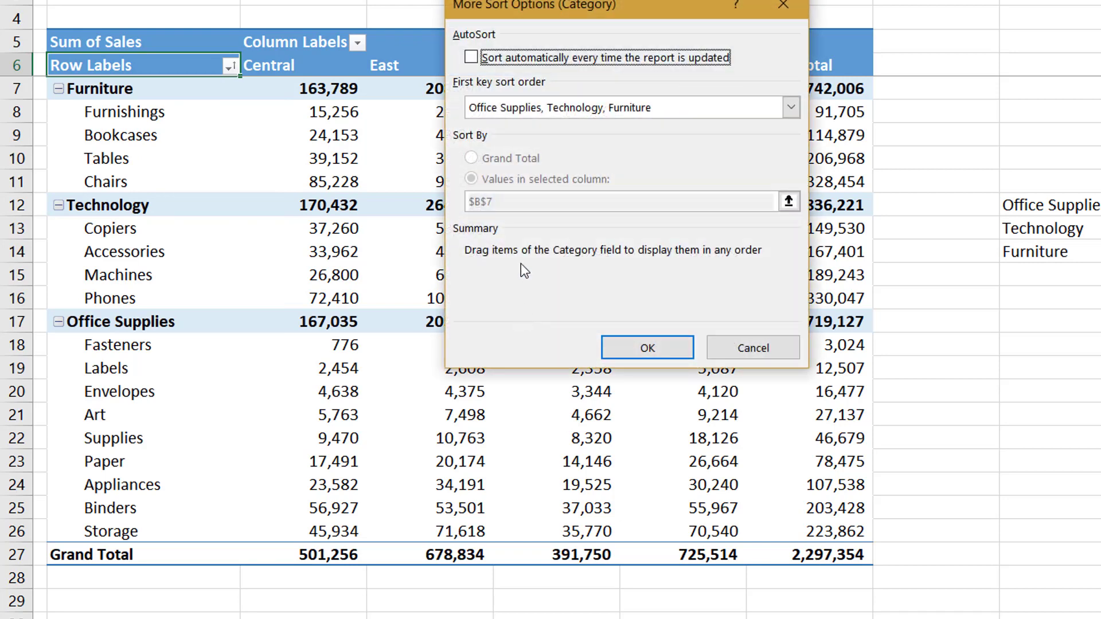
{"action": "left_click", "coordinate": [534, 114]}
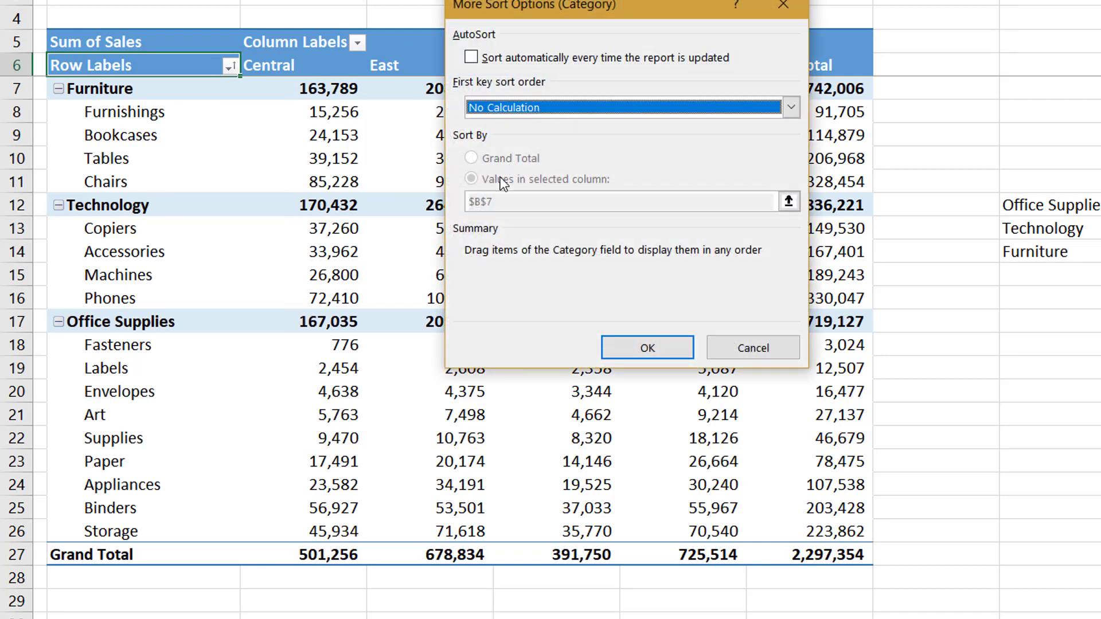
{"action": "left_click", "coordinate": [736, 343]}
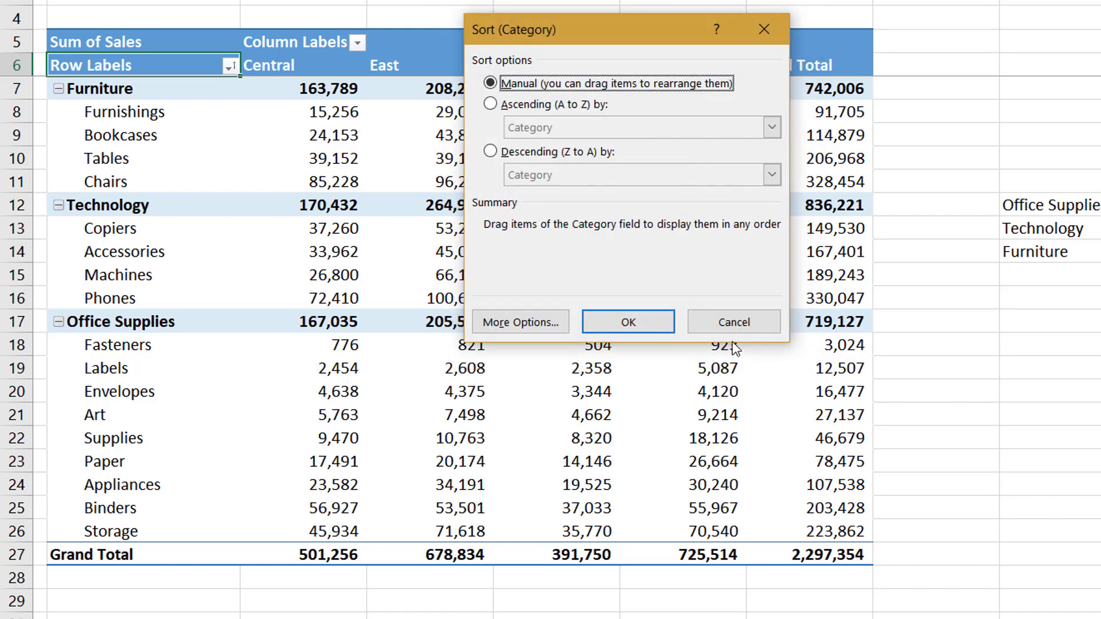
Sort Category Descending (Z to A) by Sum of Sales and reopen More Options.
{"action": "left_click", "coordinate": [492, 153]}
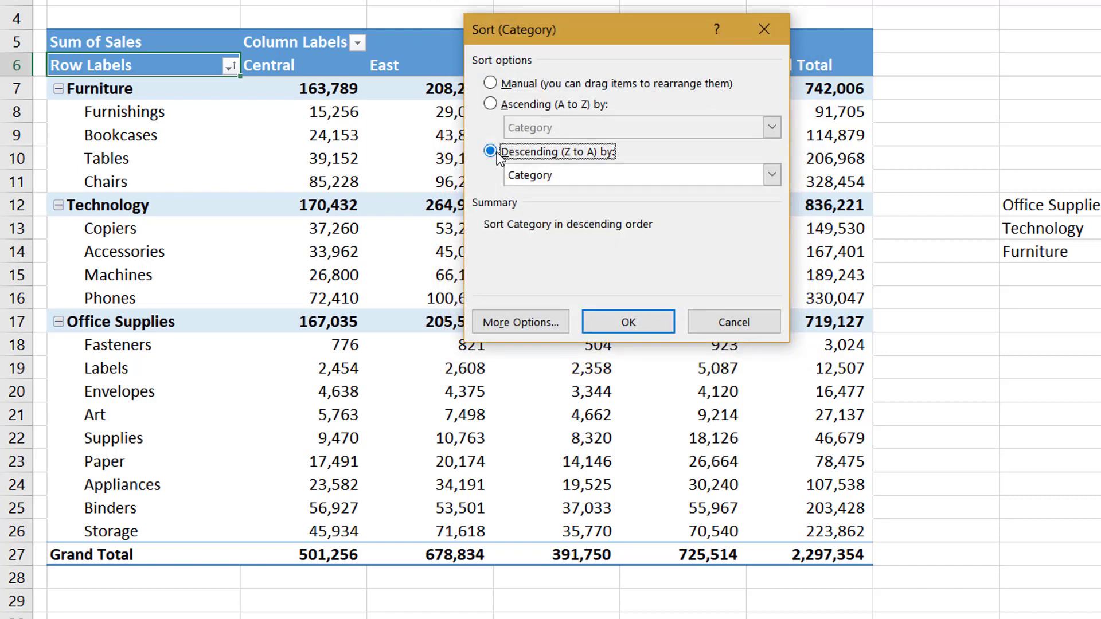
{"action": "left_click", "coordinate": [567, 177]}
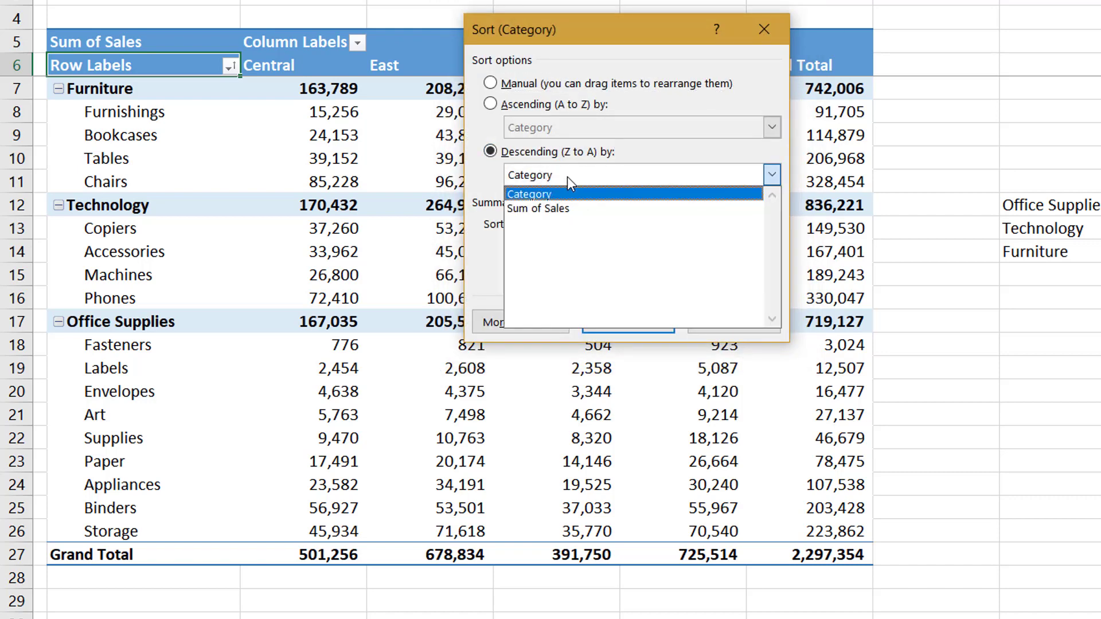
{"action": "left_click", "coordinate": [569, 211]}
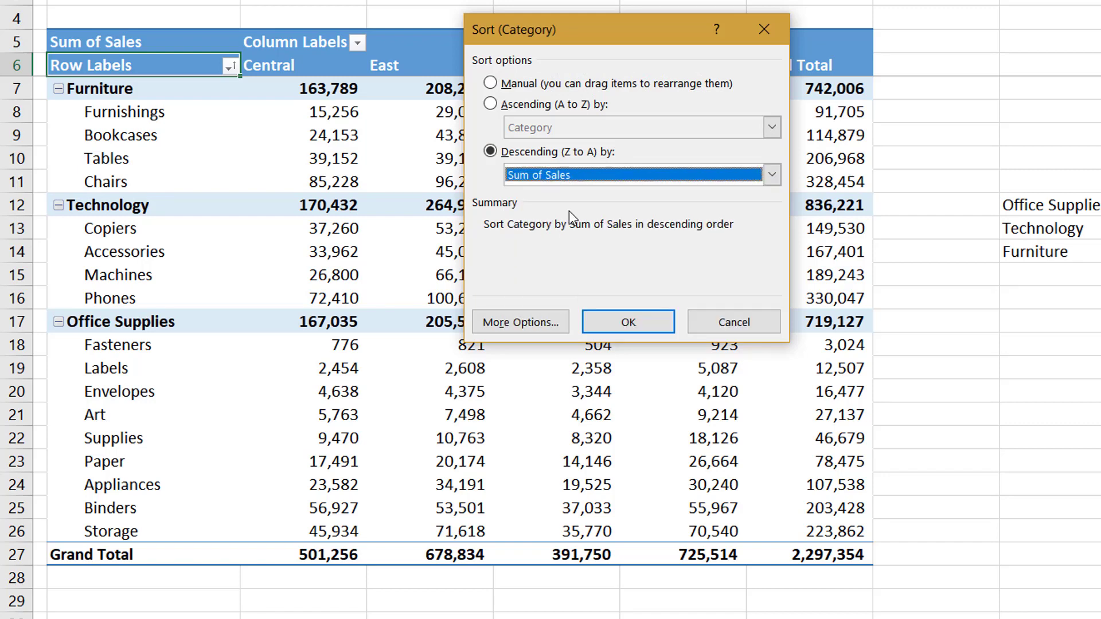
{"action": "left_click", "coordinate": [524, 324]}
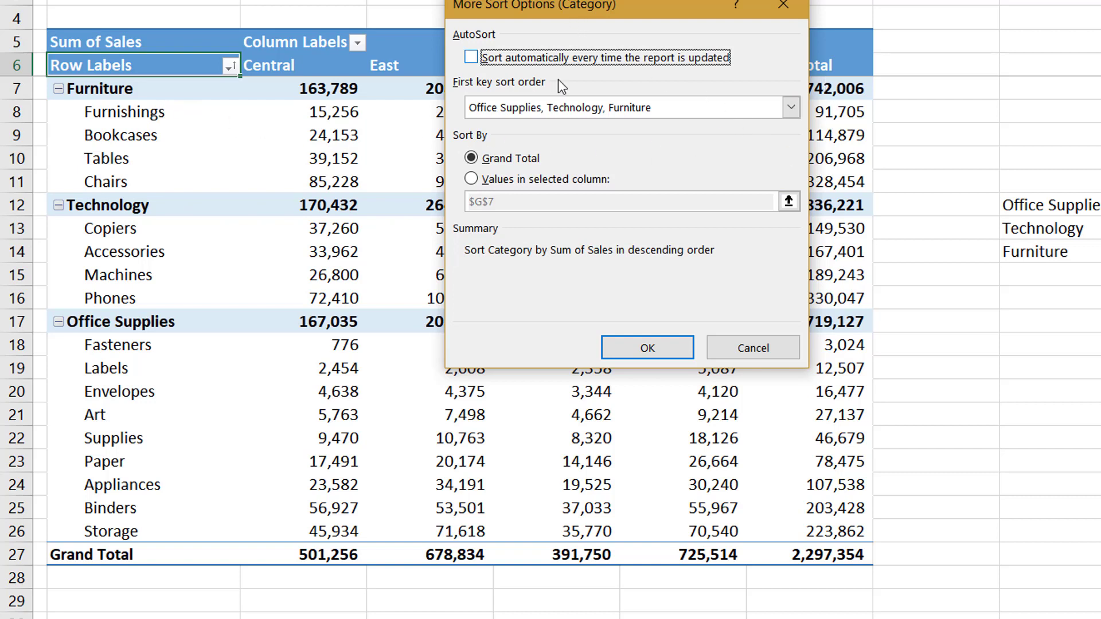
Choose 'Values in selected column' and try cell $D$6, which Excel rejects as invalid.
{"action": "left_click", "coordinate": [532, 178]}
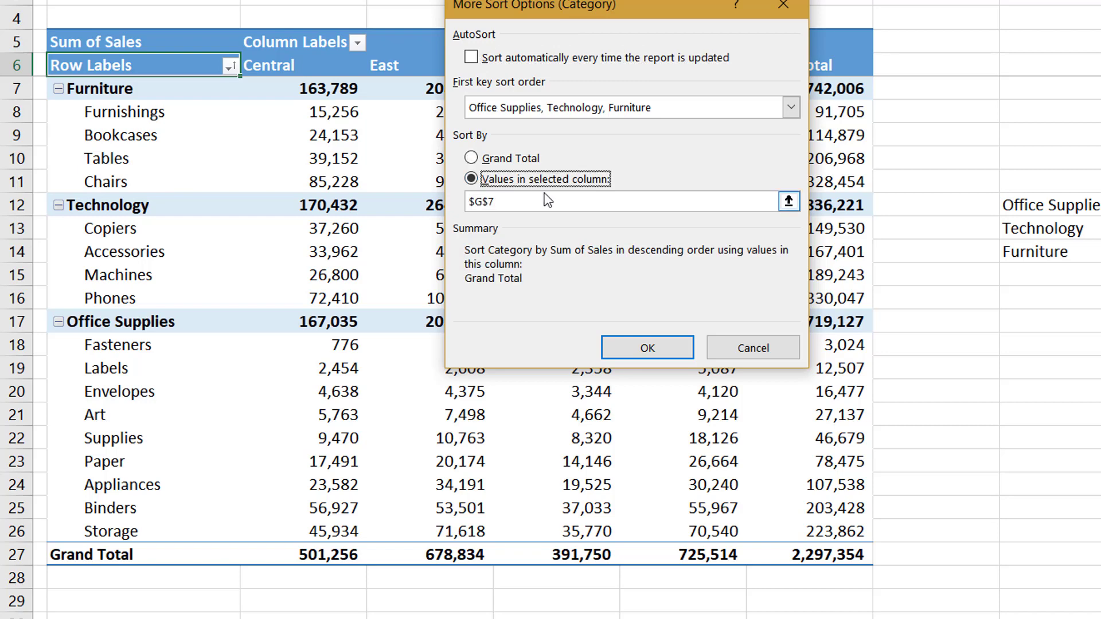
{"action": "left_click", "coordinate": [789, 202]}
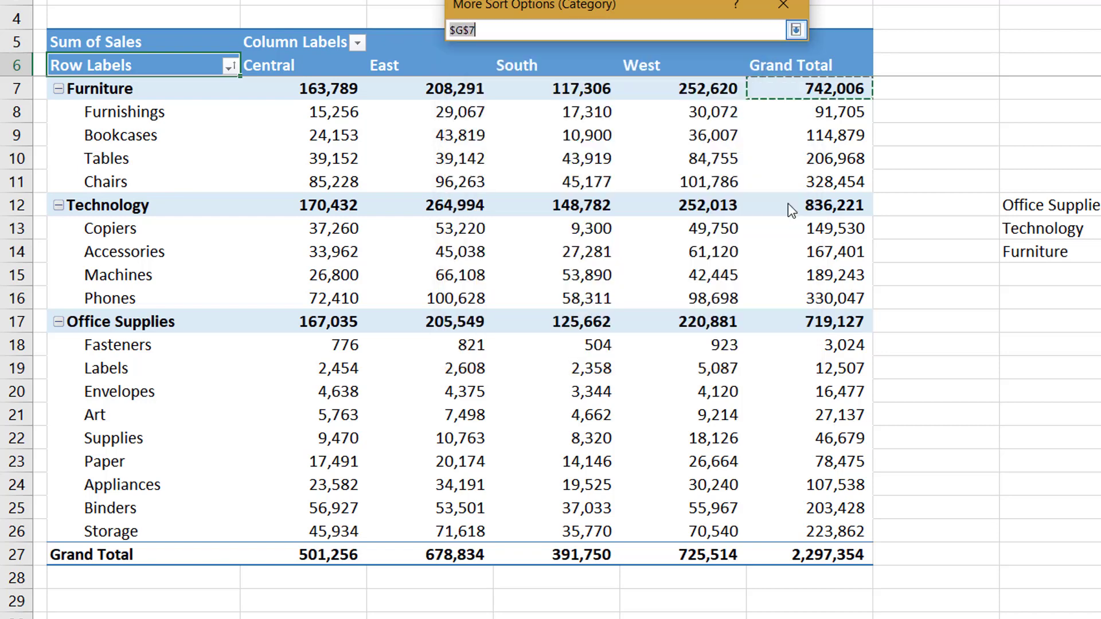
{"action": "left_click", "coordinate": [408, 68]}
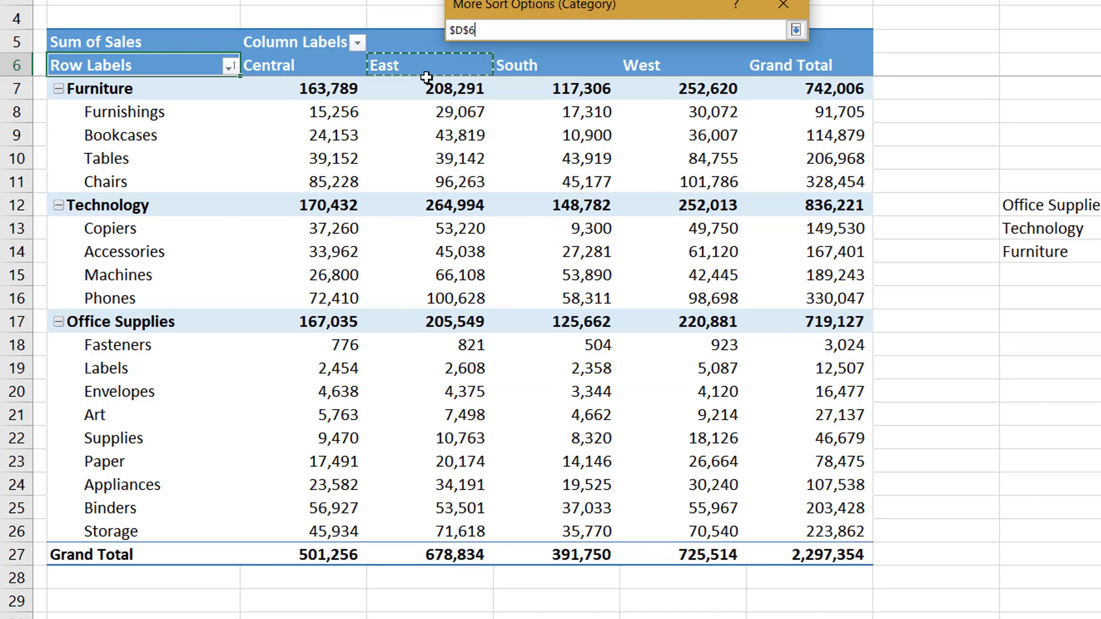
{"action": "left_click", "coordinate": [797, 30]}
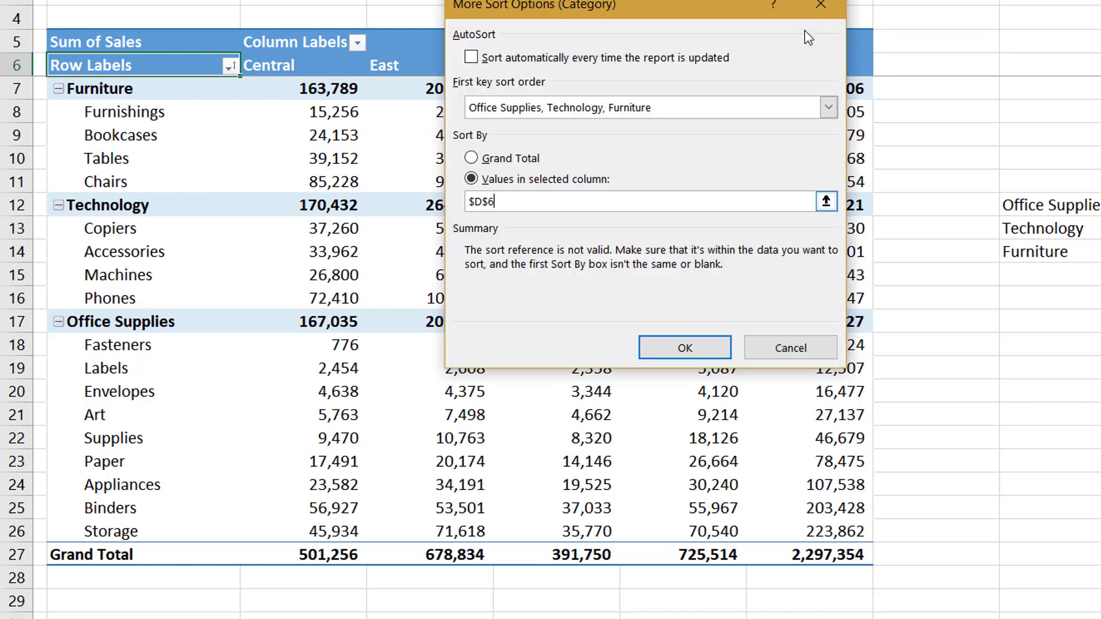
{"action": "left_click", "coordinate": [695, 345]}
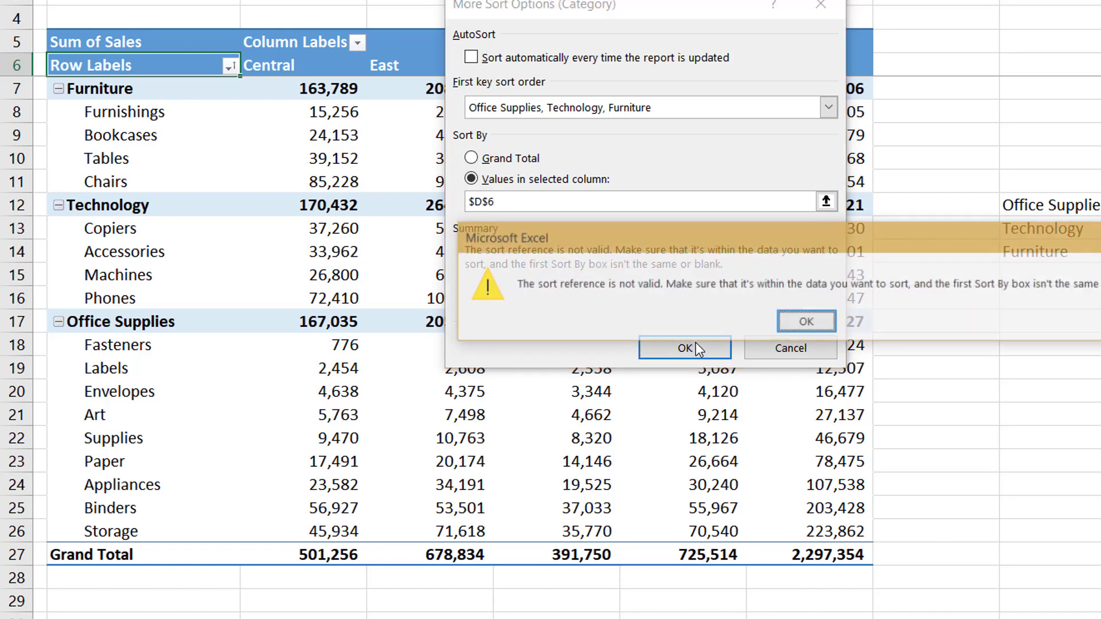
{"action": "left_click", "coordinate": [797, 324]}
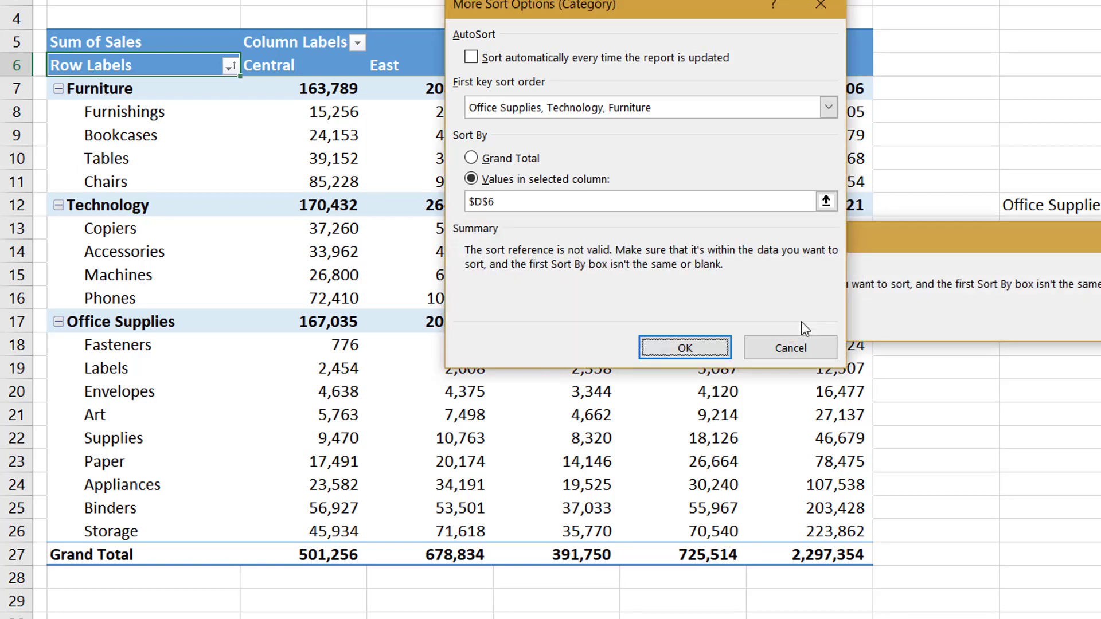
Replace the bad reference with $D$8 (East, Furnishings) and confirm the sort options.
{"action": "left_click", "coordinate": [826, 202]}
{"action": "left_click", "coordinate": [462, 112]}
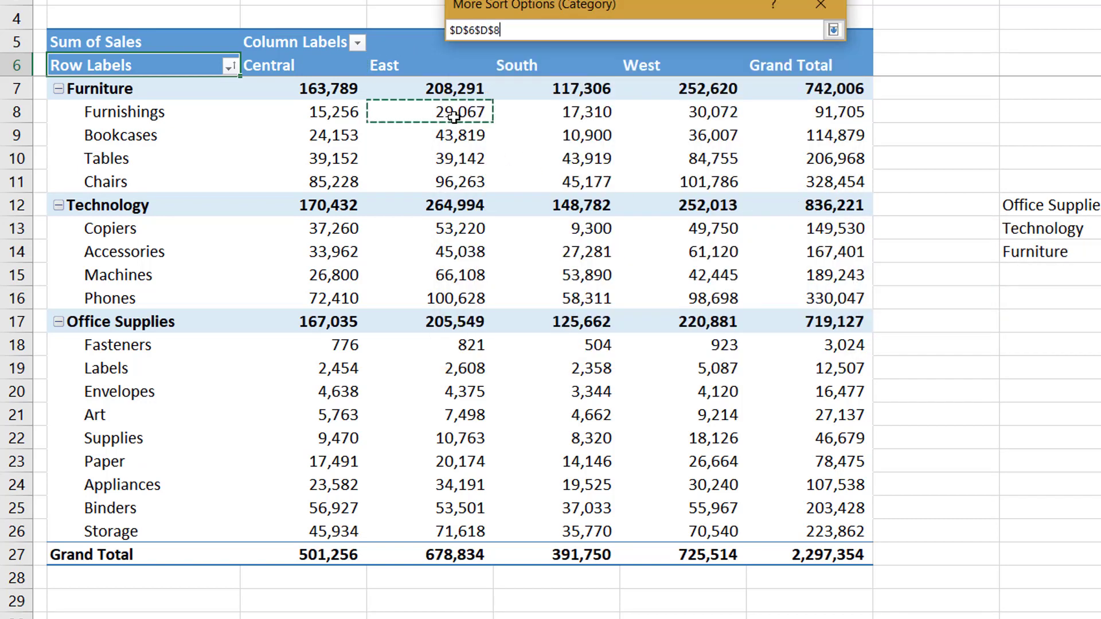
{"action": "left_click", "coordinate": [832, 30]}
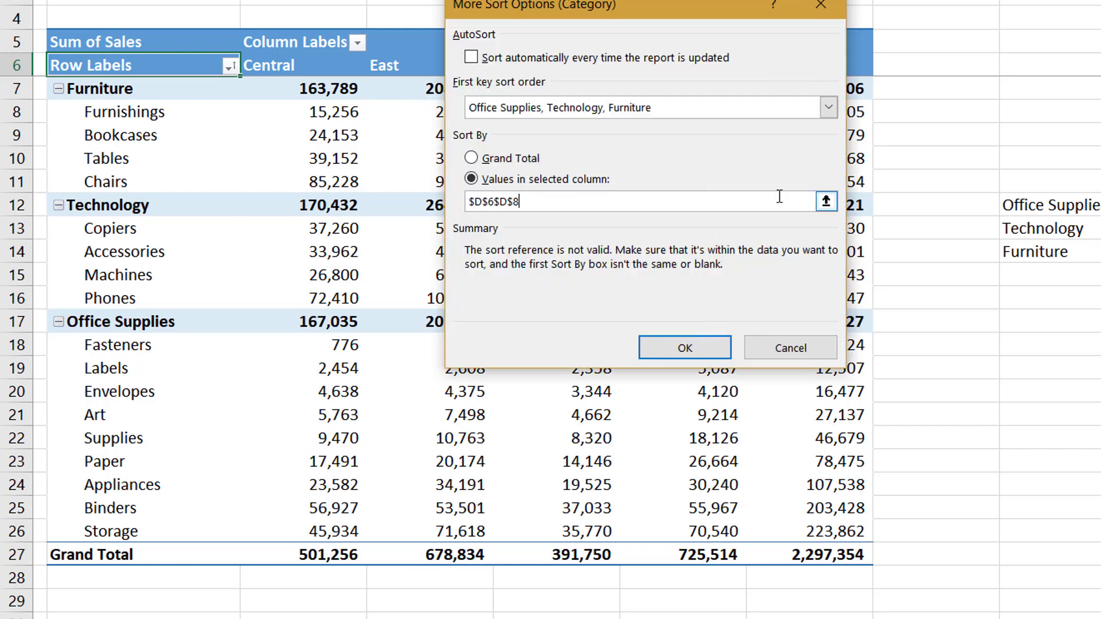
{"action": "left_click_drag", "start_coordinate": [545, 201], "coordinate": [457, 198]}
{"action": "key", "text": "BackSpace"}
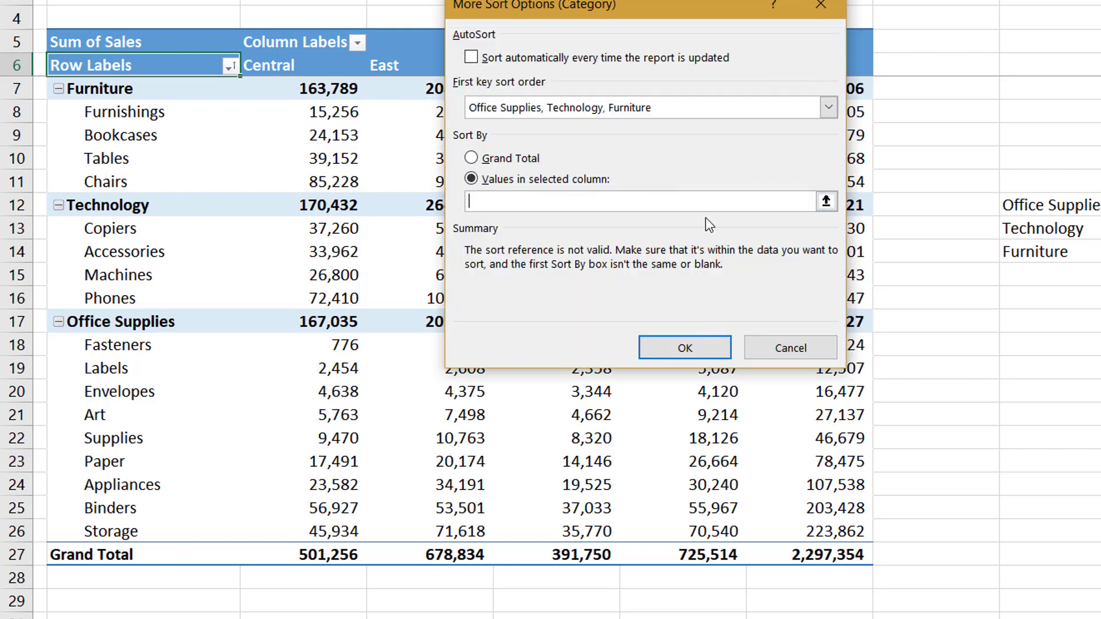
{"action": "left_click", "coordinate": [826, 202]}
{"action": "left_click", "coordinate": [459, 112]}
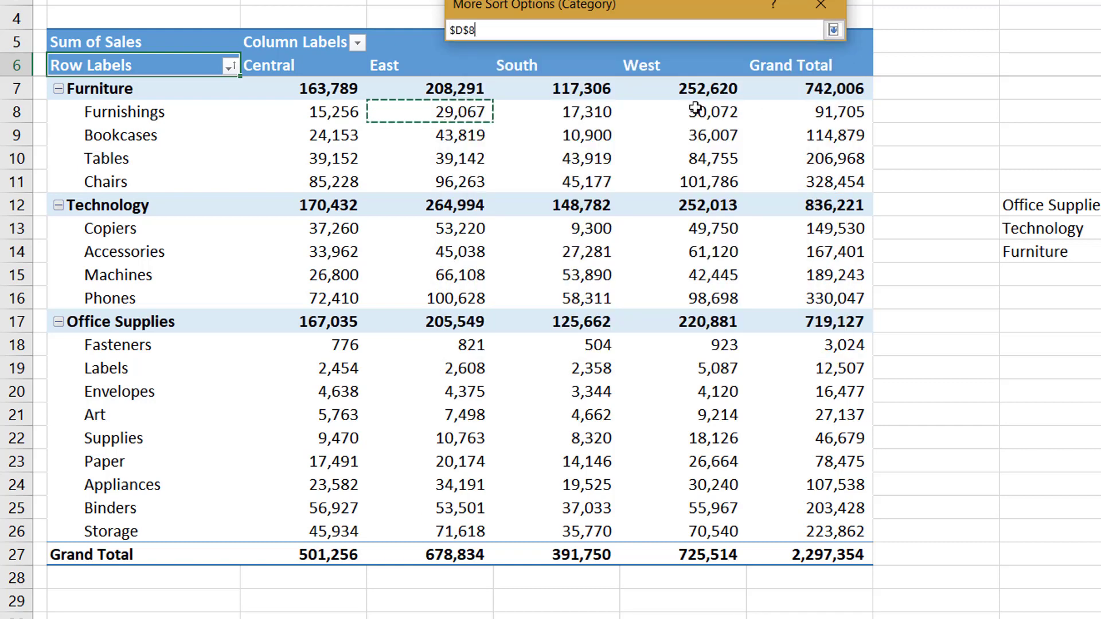
{"action": "left_click", "coordinate": [832, 30]}
{"action": "left_click", "coordinate": [686, 345]}
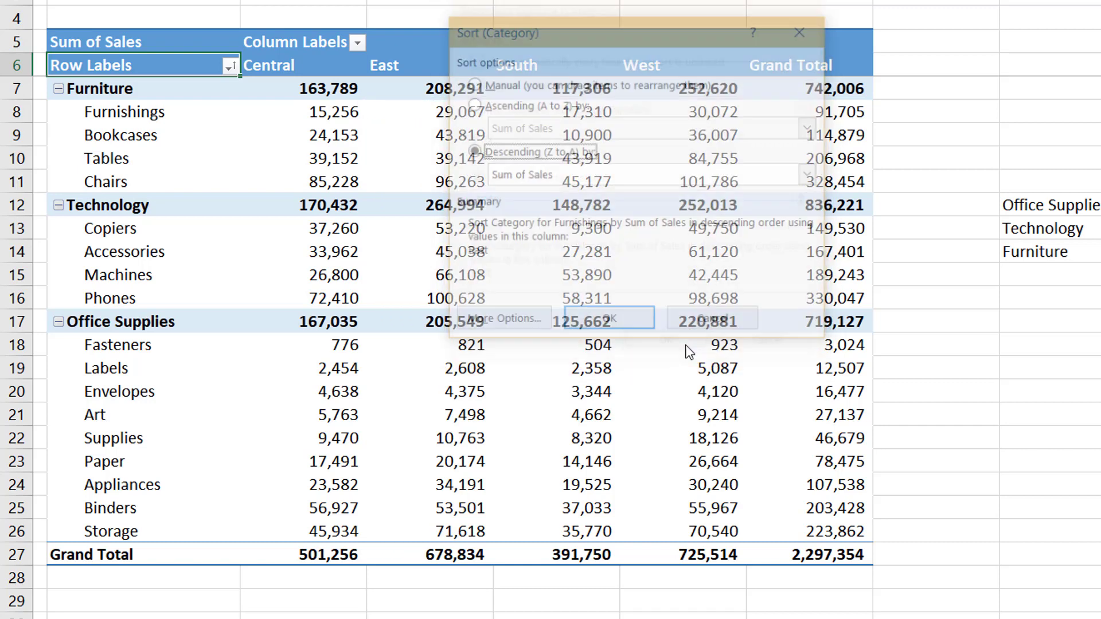
Apply the Category sort, check the resulting Furniture, Technology, Office Supplies order, and open the Row Labels filter.
{"action": "left_click", "coordinate": [621, 314]}
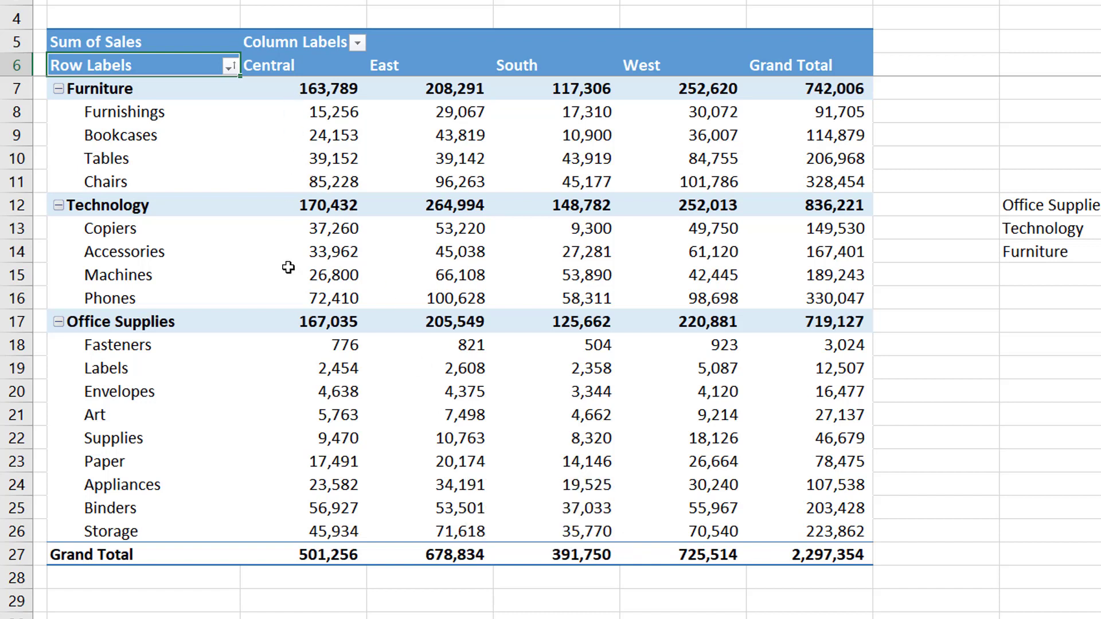
{"action": "mouse_move", "coordinate": [288, 424]}
{"action": "mouse_move", "coordinate": [263, 148]}
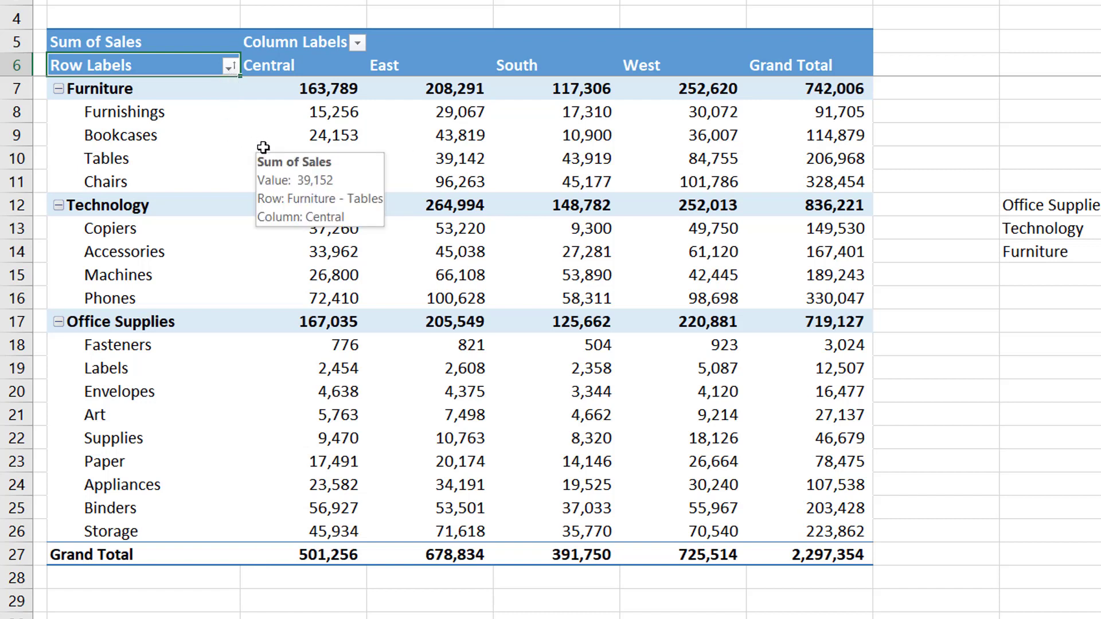
{"action": "left_click", "coordinate": [230, 67]}
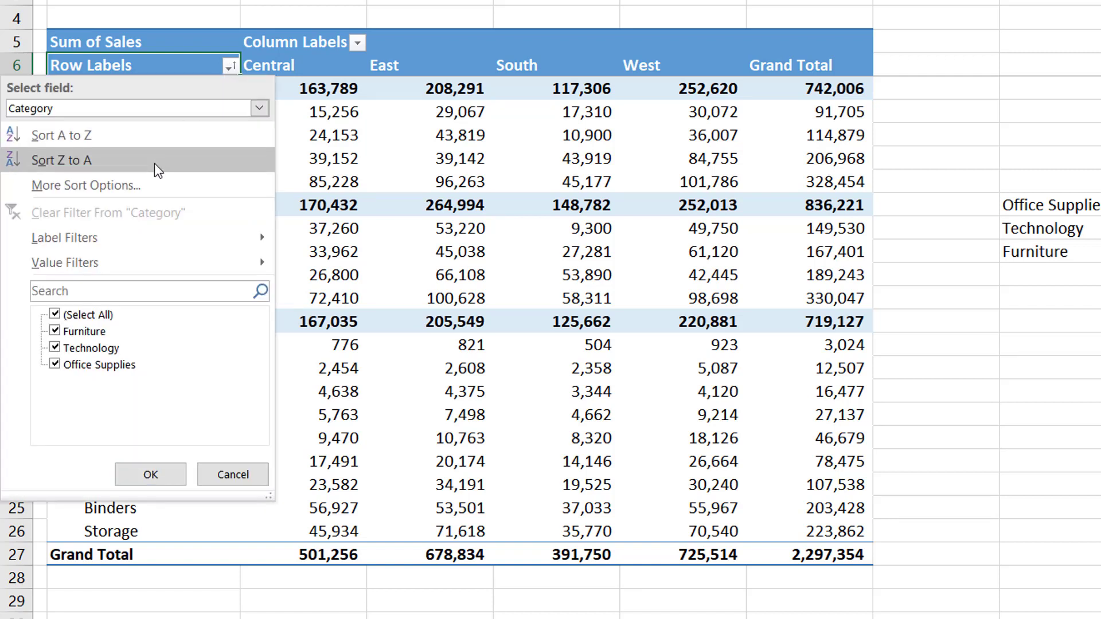
Select the Category field and set it to sort Ascending (A to Z) by Category, showing More Options.
{"action": "left_click", "coordinate": [156, 108]}
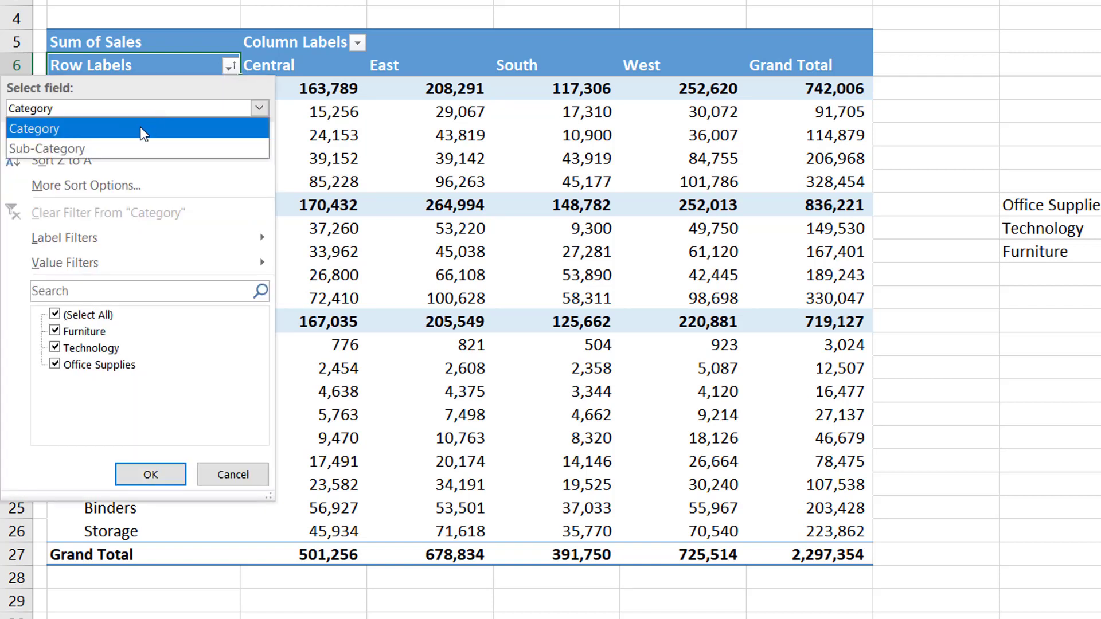
{"action": "left_click", "coordinate": [143, 130]}
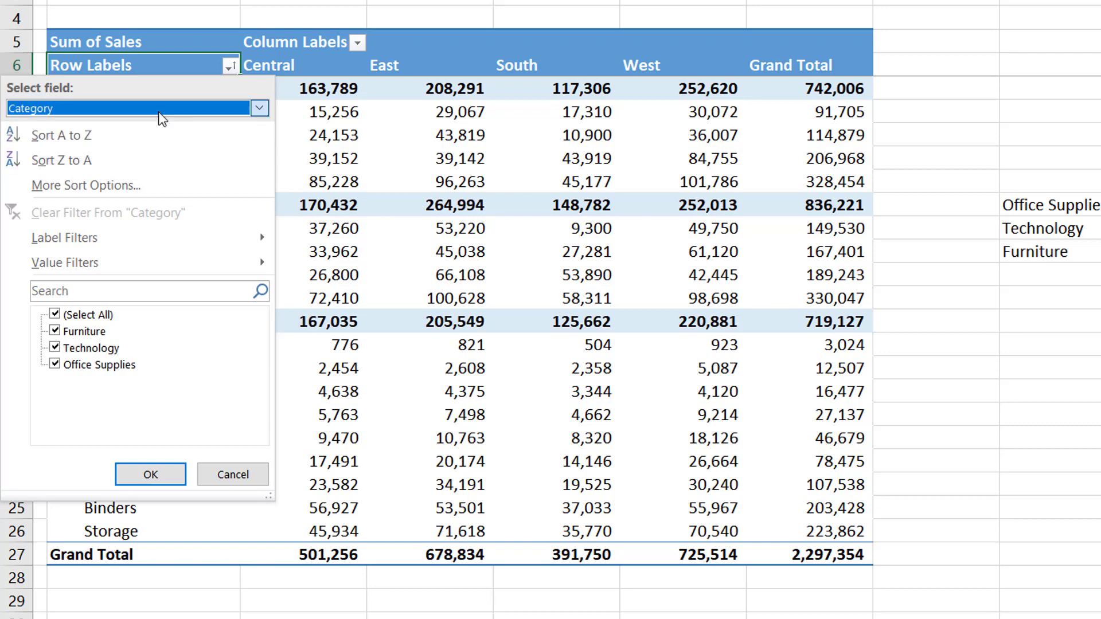
{"action": "left_click", "coordinate": [133, 186]}
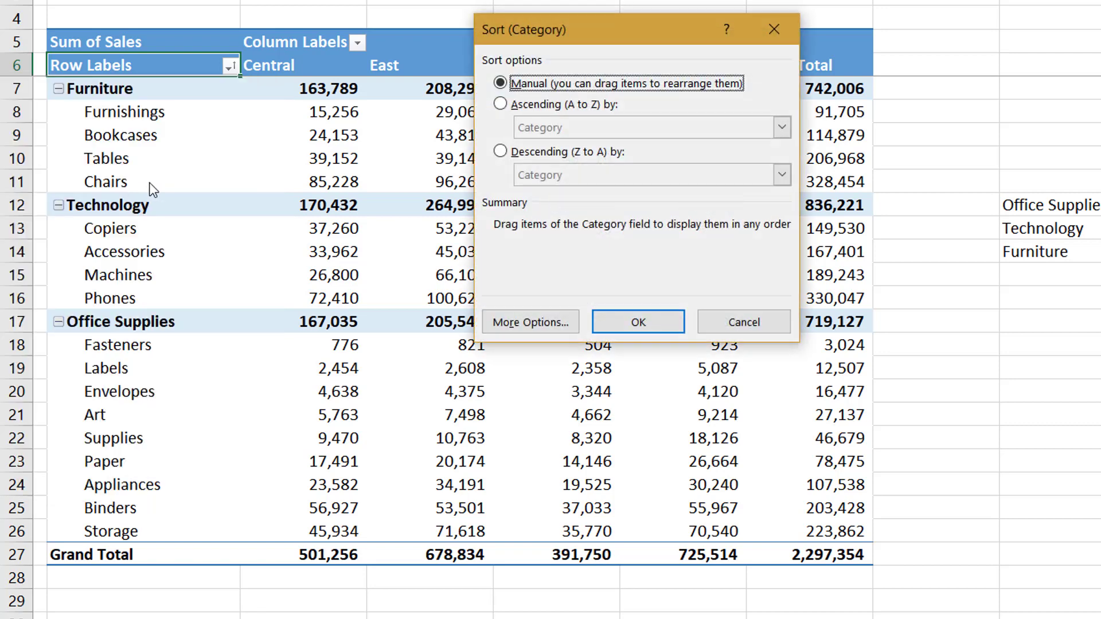
{"action": "left_click", "coordinate": [549, 108]}
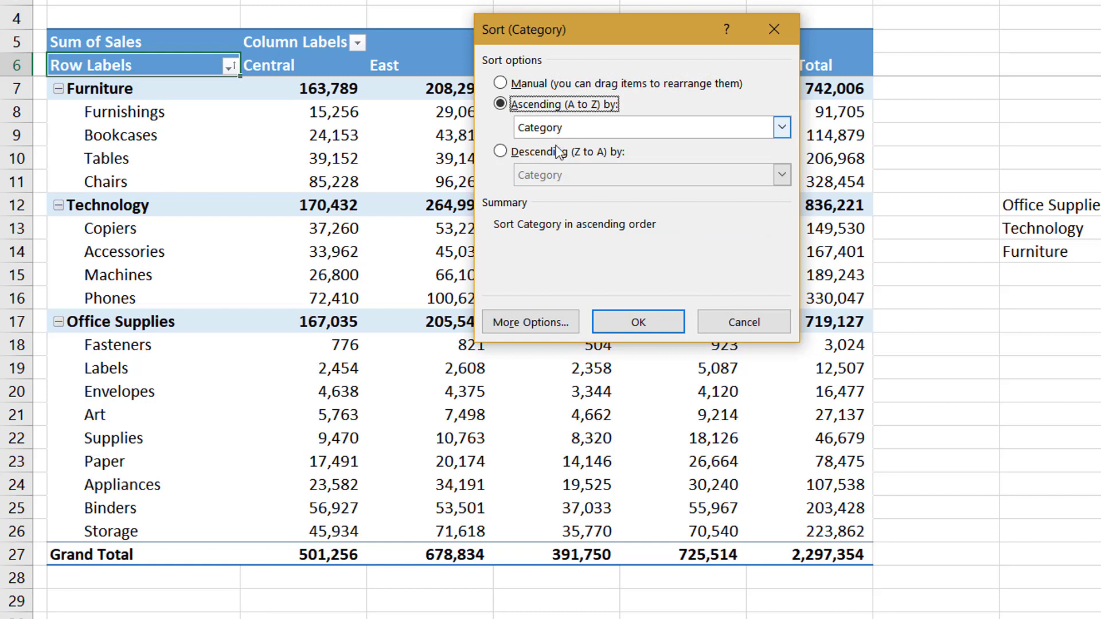
{"action": "left_click", "coordinate": [567, 132]}
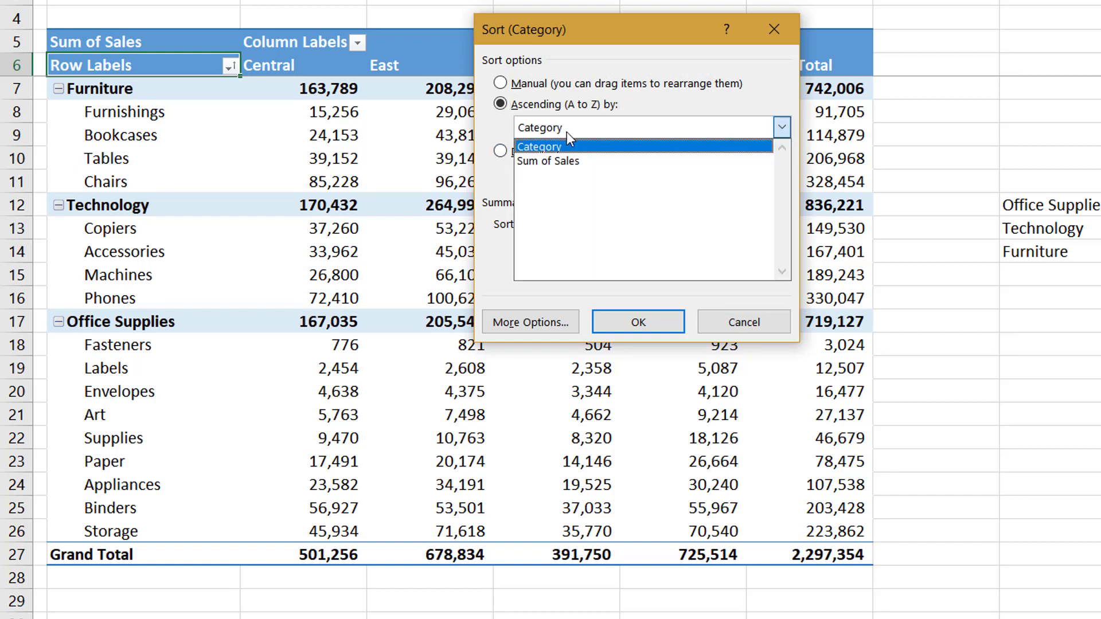
{"action": "left_click", "coordinate": [497, 183]}
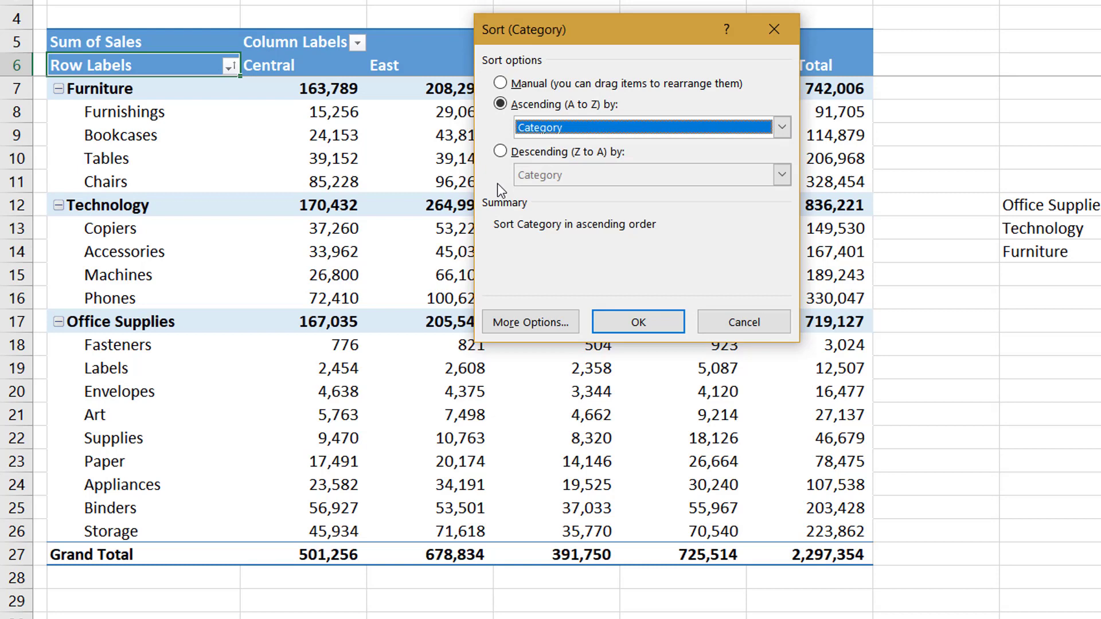
{"action": "left_click", "coordinate": [547, 319]}
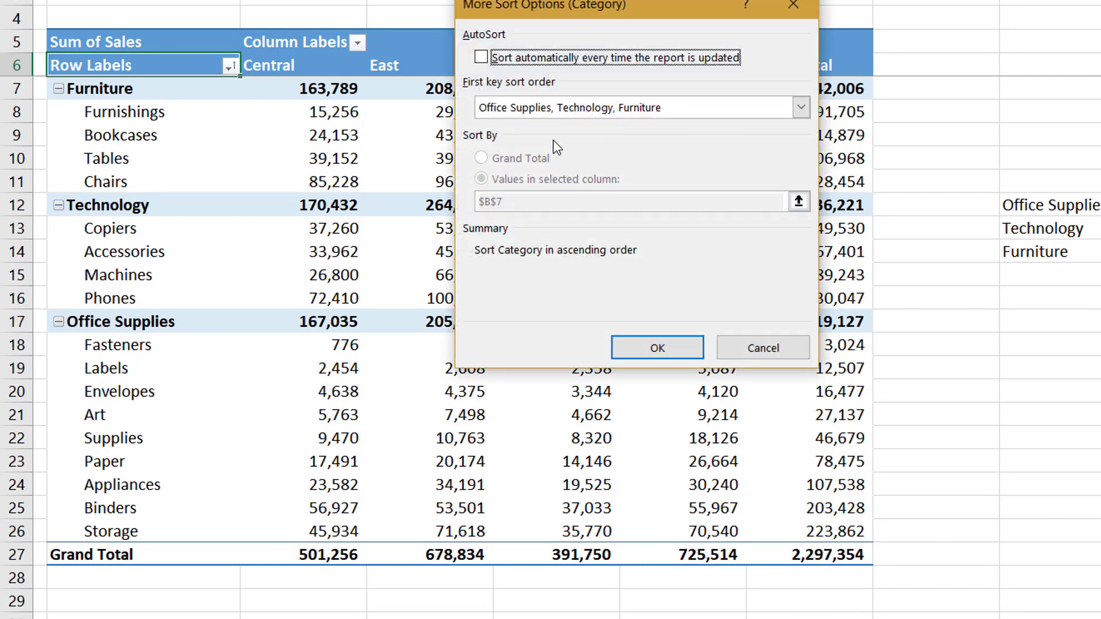